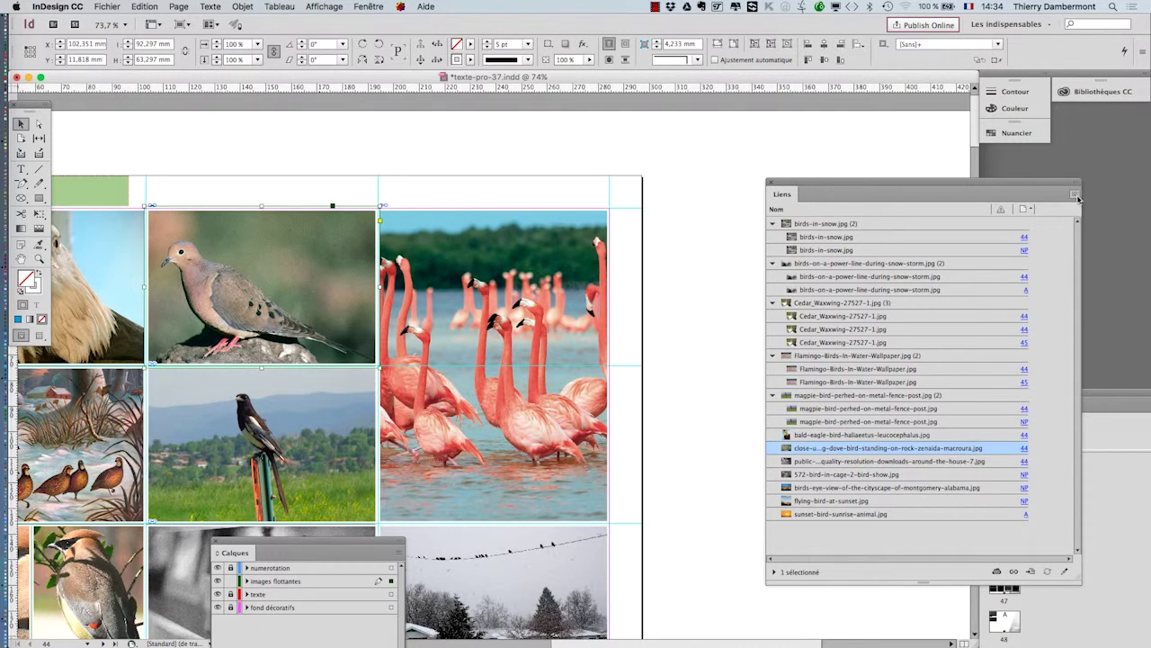
# Step: Open the selected linked dove image in Adobe Photoshop CC for editing and place the Calques panel beside the picture
pyautogui.click(1075, 194)
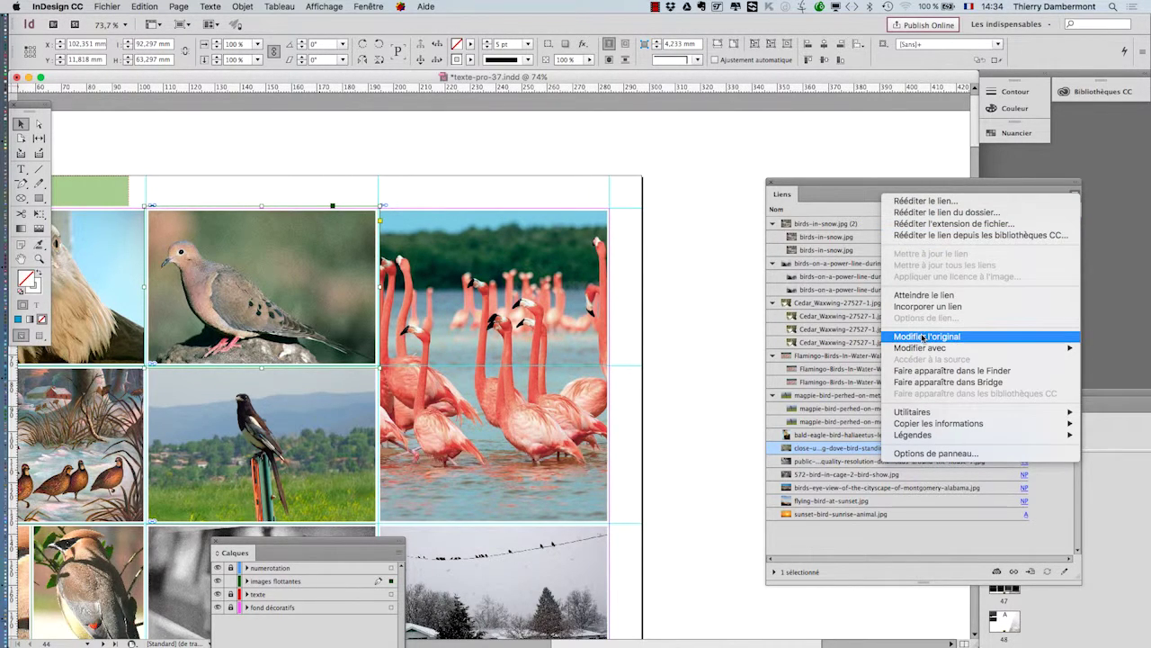
pyautogui.moveTo(919, 349)
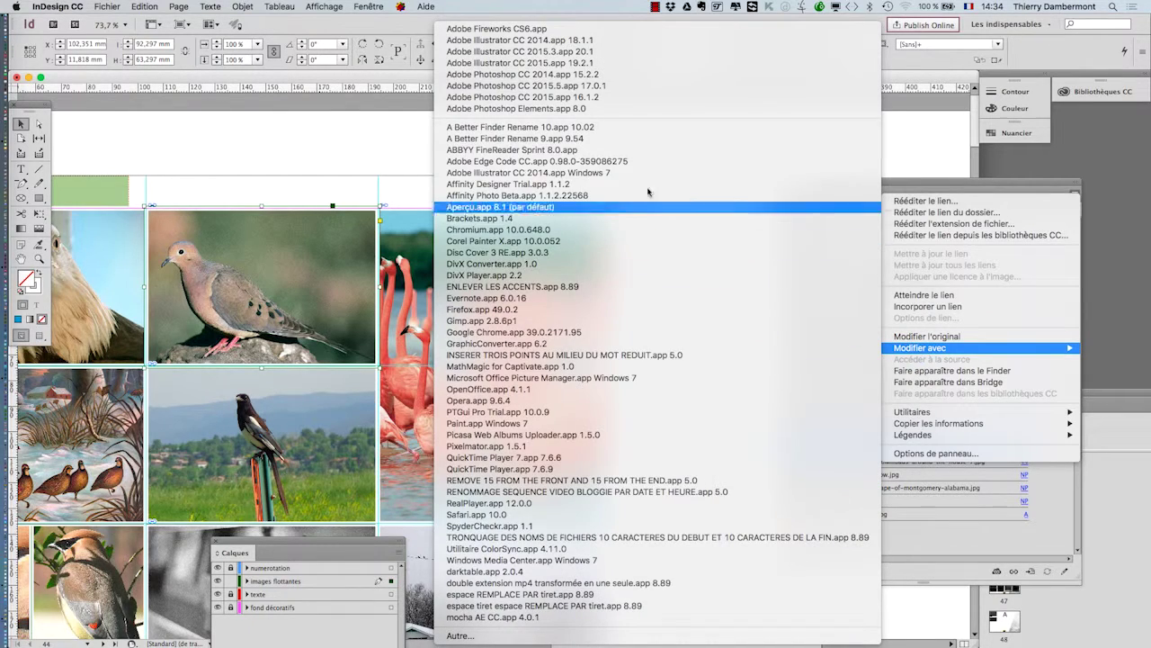
pyautogui.click(627, 93)
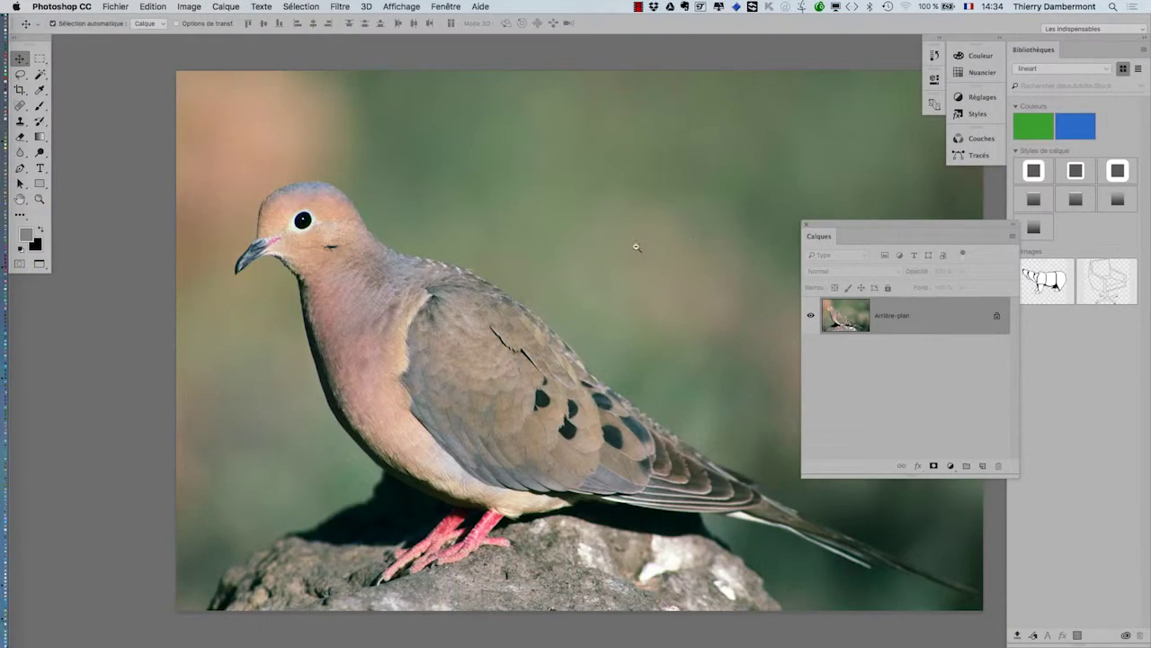
pyautogui.scroll(-1, 642, 252)
pyautogui.moveTo(638, 283); pyautogui.dragTo(483, 280)
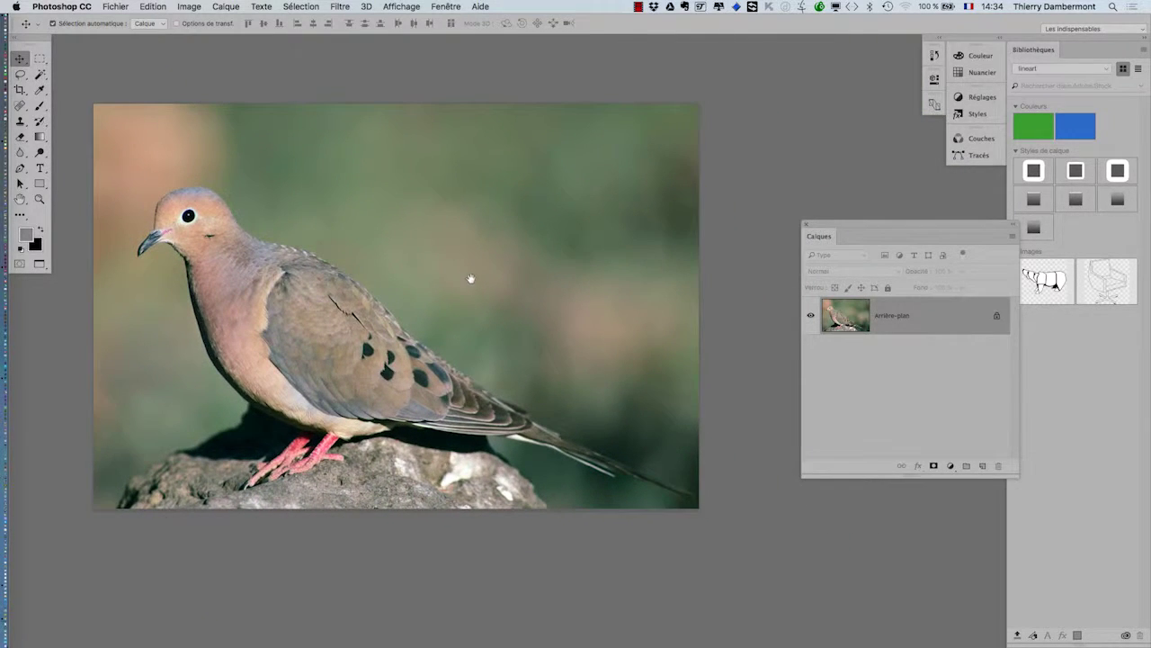
pyautogui.moveTo(840, 226); pyautogui.dragTo(760, 228)
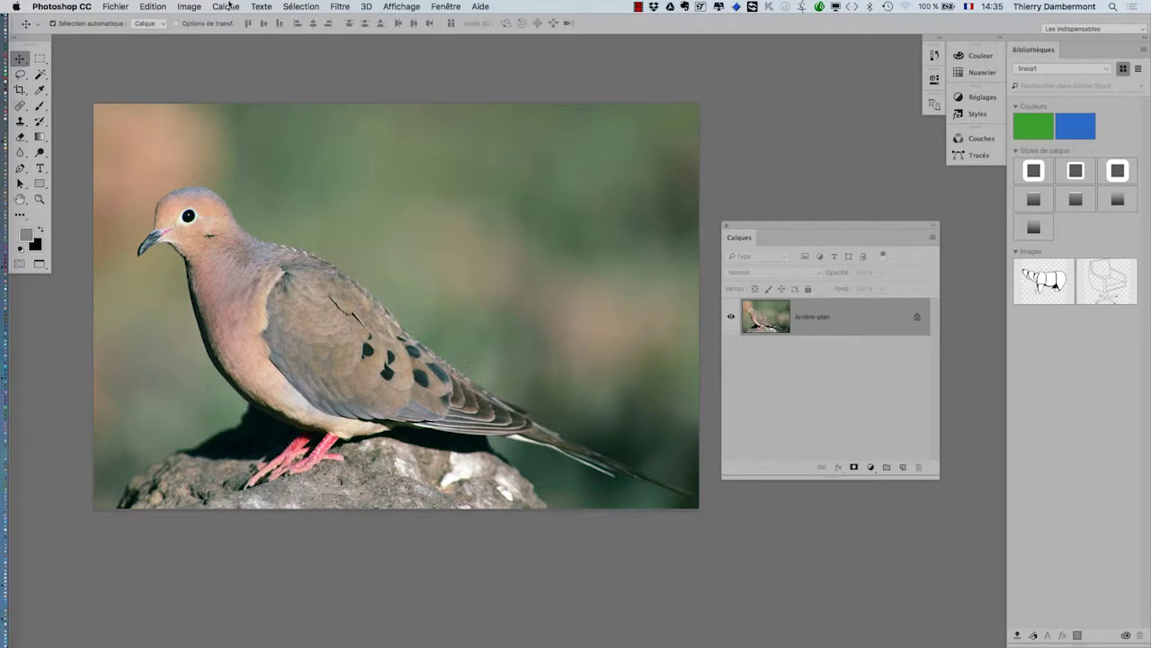
# Step: Add a Teinte/Saturation adjustment layer above the background with the default name and Normal mode
pyautogui.click(227, 6)
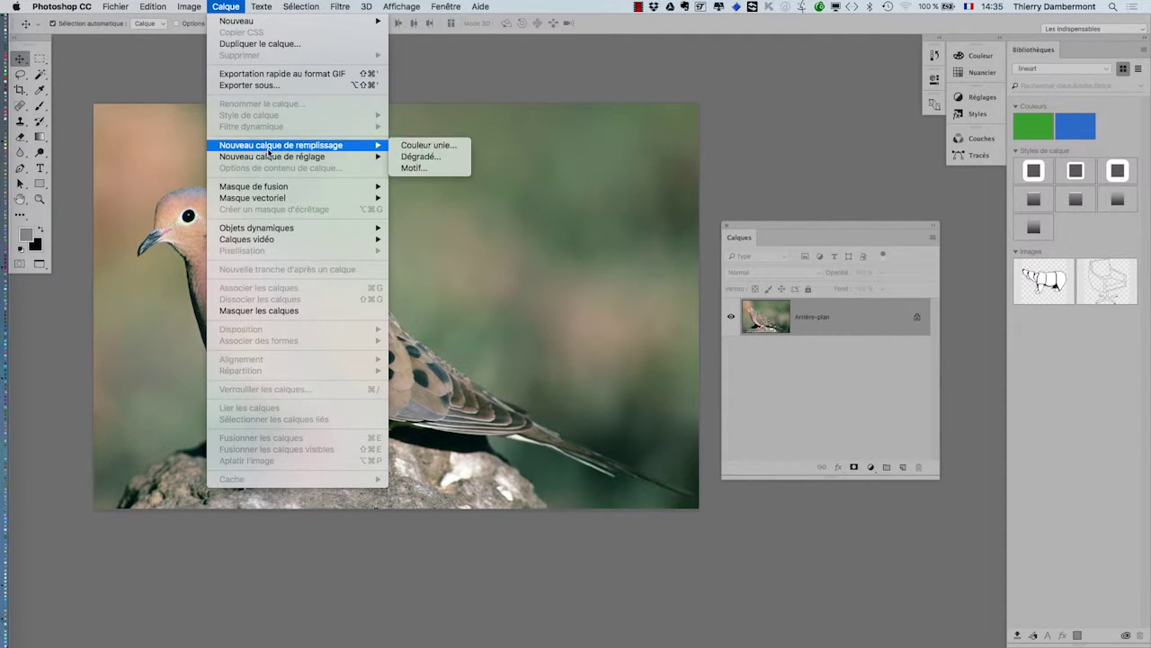
pyautogui.moveTo(272, 159)
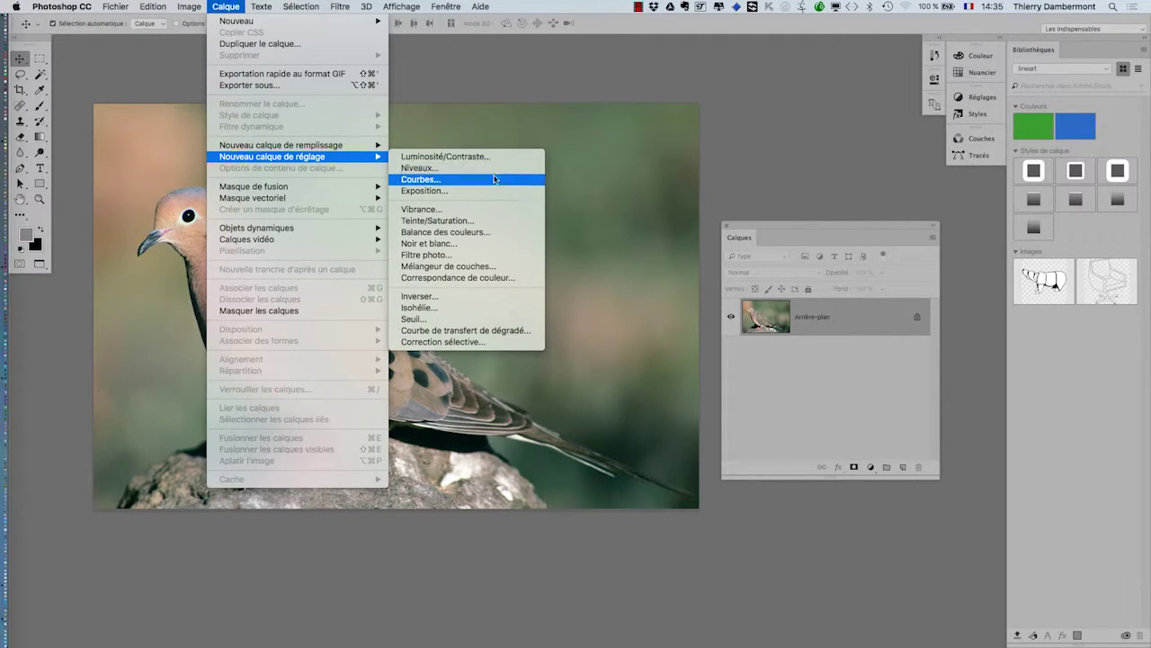
pyautogui.click(511, 222)
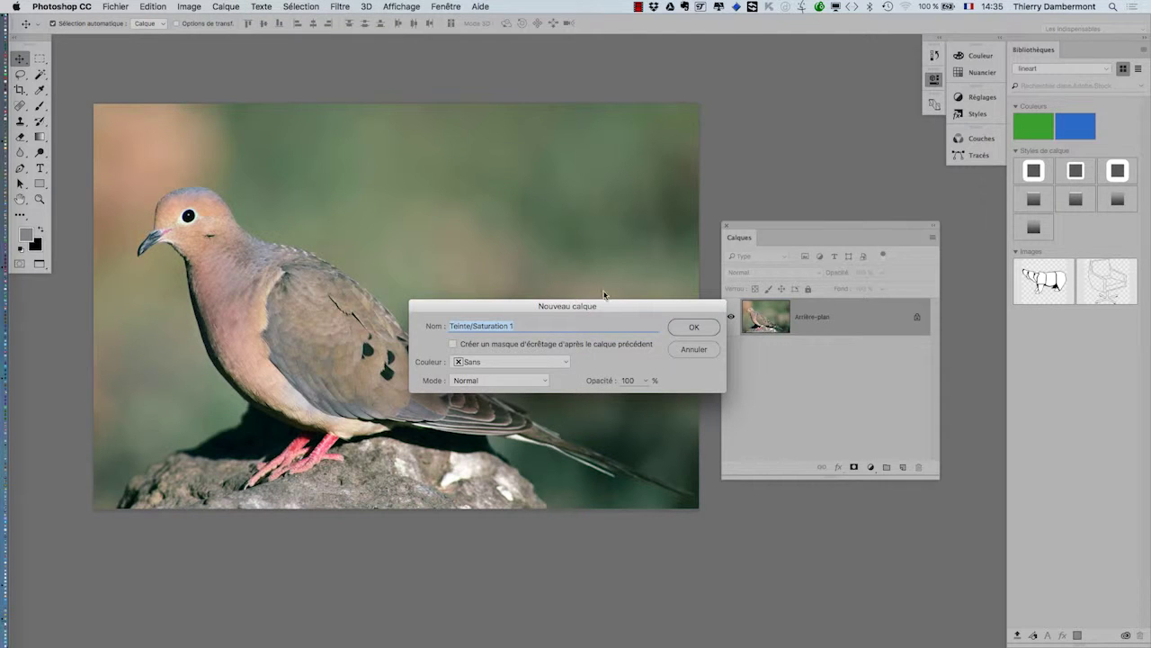
pyautogui.click(694, 329)
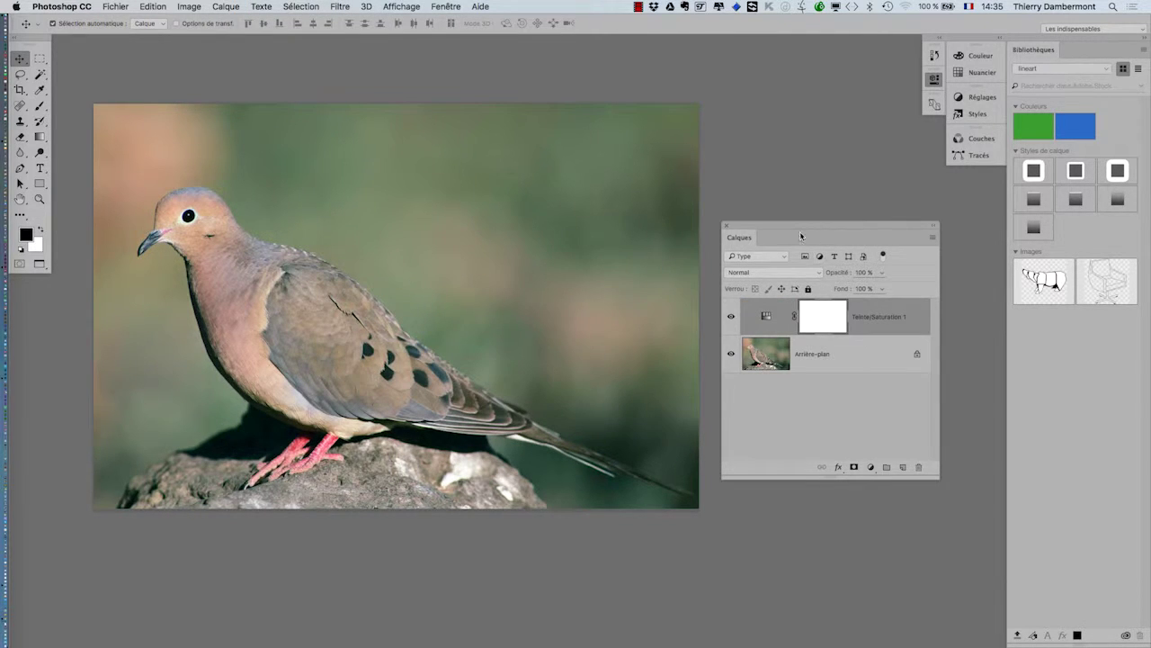
# Step: Rearrange the panels around the image and try to display the Teinte/Saturation layer's properties
pyautogui.moveTo(800, 231); pyautogui.dragTo(623, 86)
pyautogui.click(1147, 38)
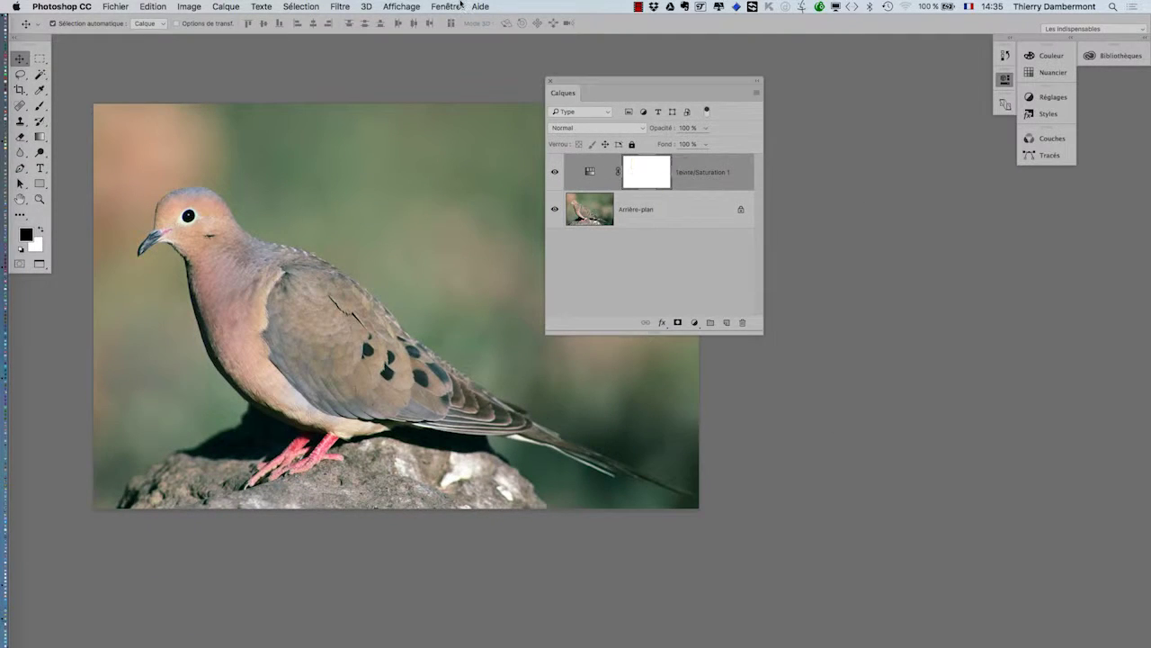
pyautogui.click(460, 5)
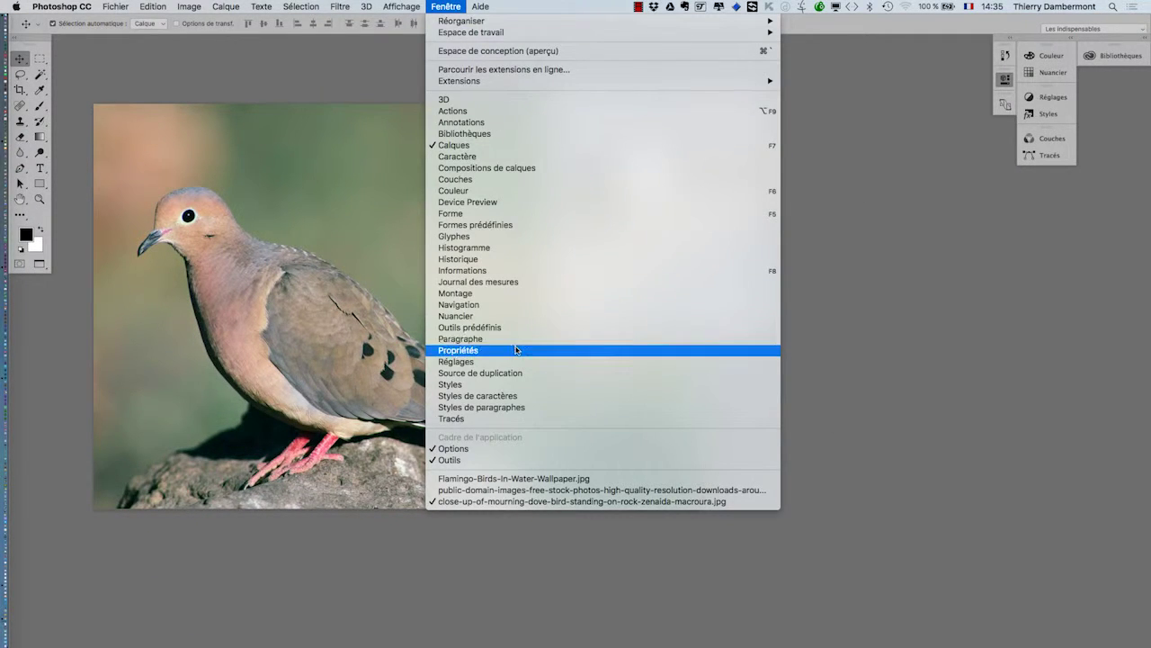
pyautogui.press('Escape')
pyautogui.click(591, 174)
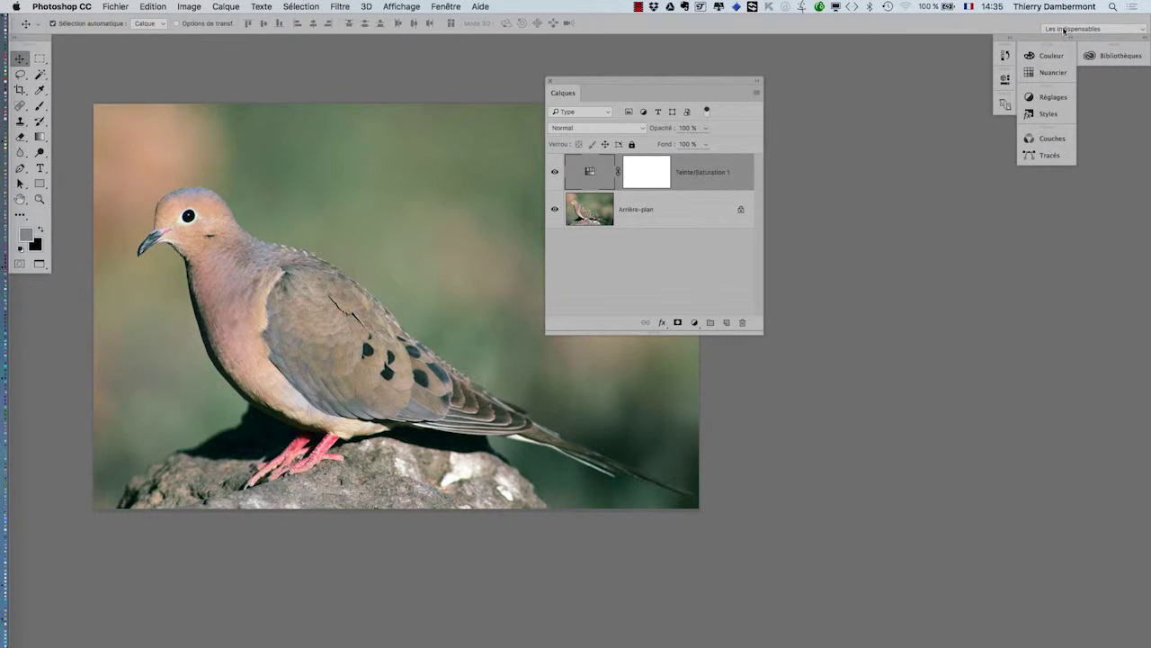
# Step: Reset the Les indispensables workspace and detach the Propriétés panel so it floats expanded over the image
pyautogui.click(1094, 28)
pyautogui.click(1080, 104)
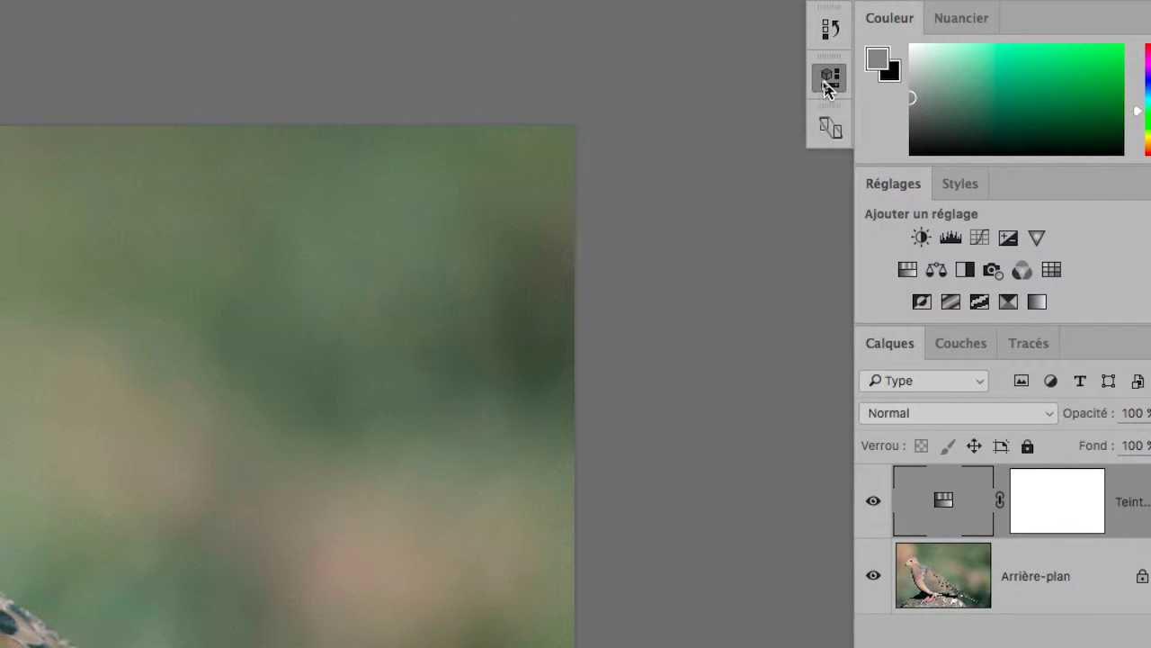
pyautogui.moveTo(826, 84); pyautogui.dragTo(401, 110)
pyautogui.click(391, 101)
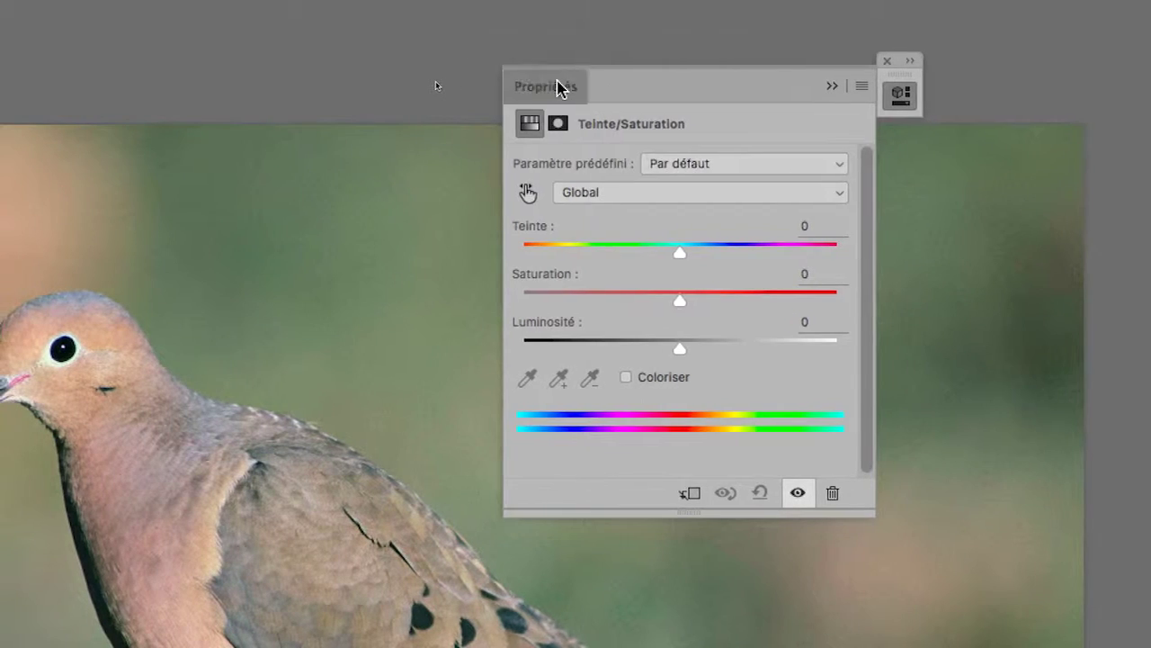
pyautogui.click(333, 79)
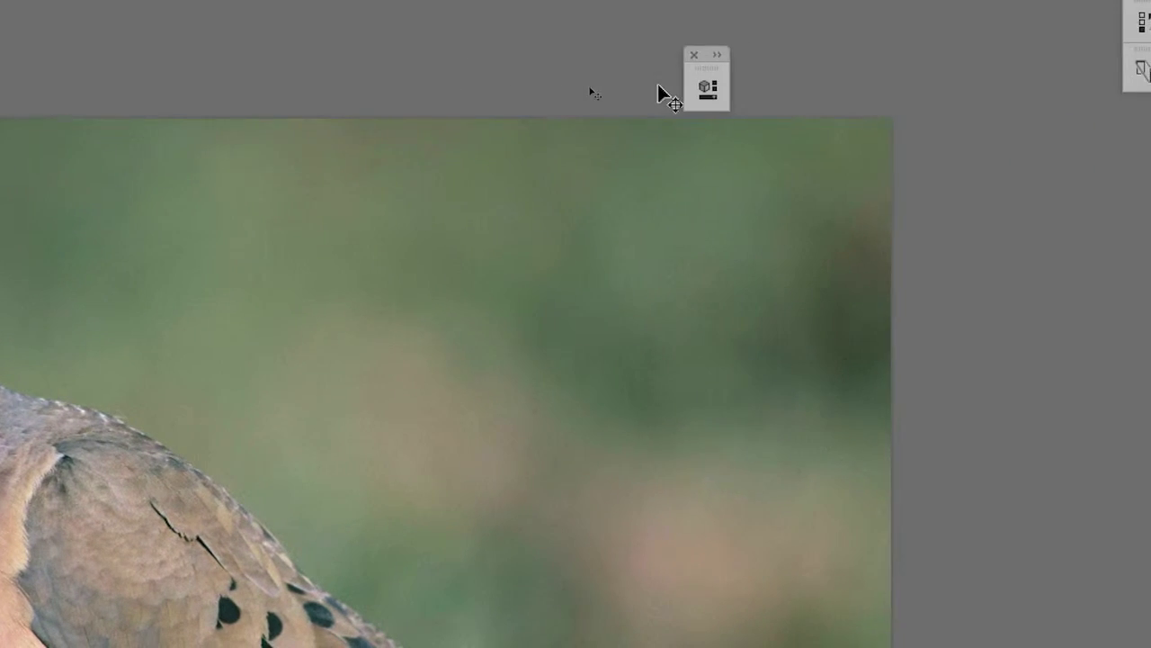
pyautogui.click(707, 87)
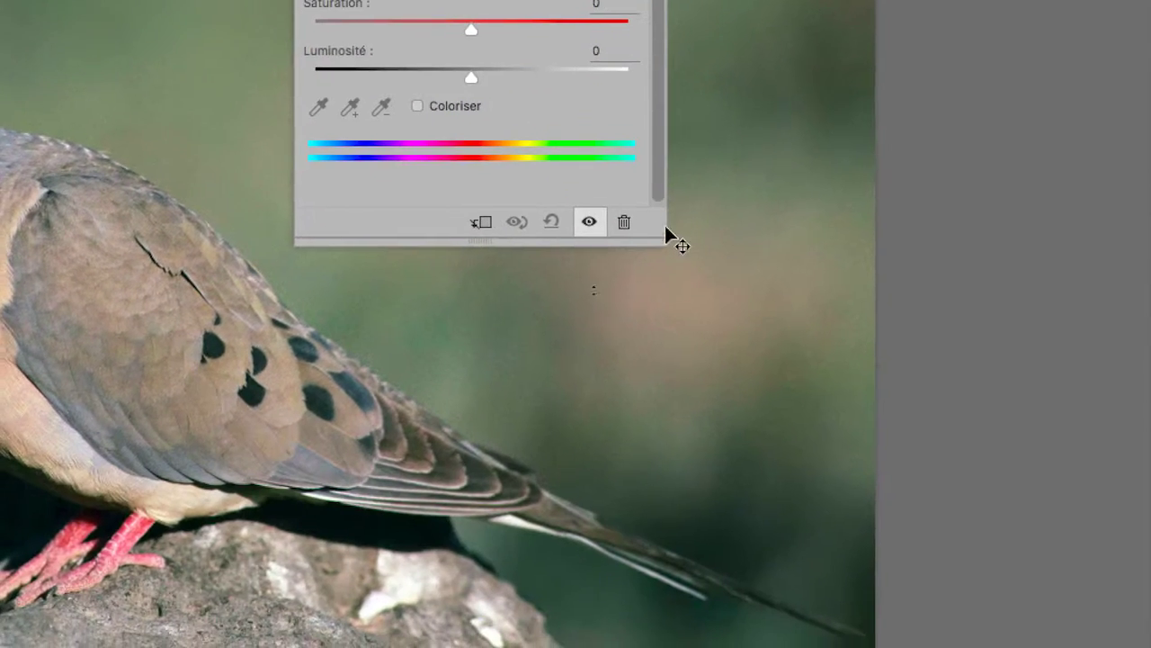
# Step: Make the Propriétés panel taller and float it as a standalone panel over the empty background behind the dove
pyautogui.moveTo(665, 228); pyautogui.dragTo(699, 405)
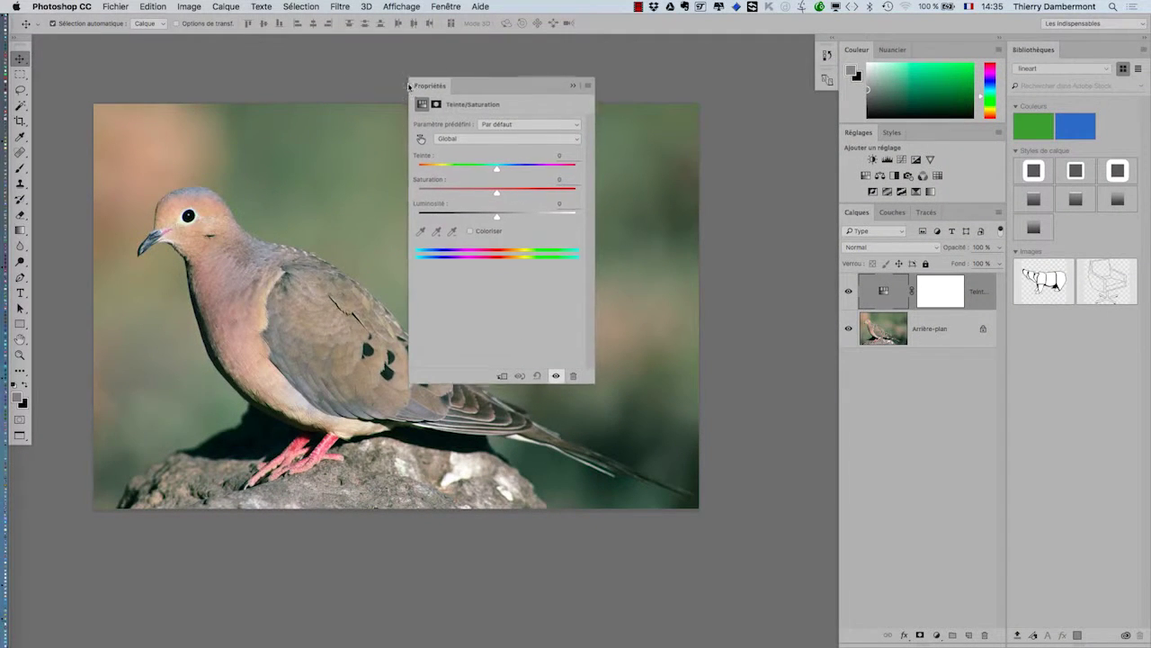
pyautogui.moveTo(409, 85); pyautogui.dragTo(248, 87)
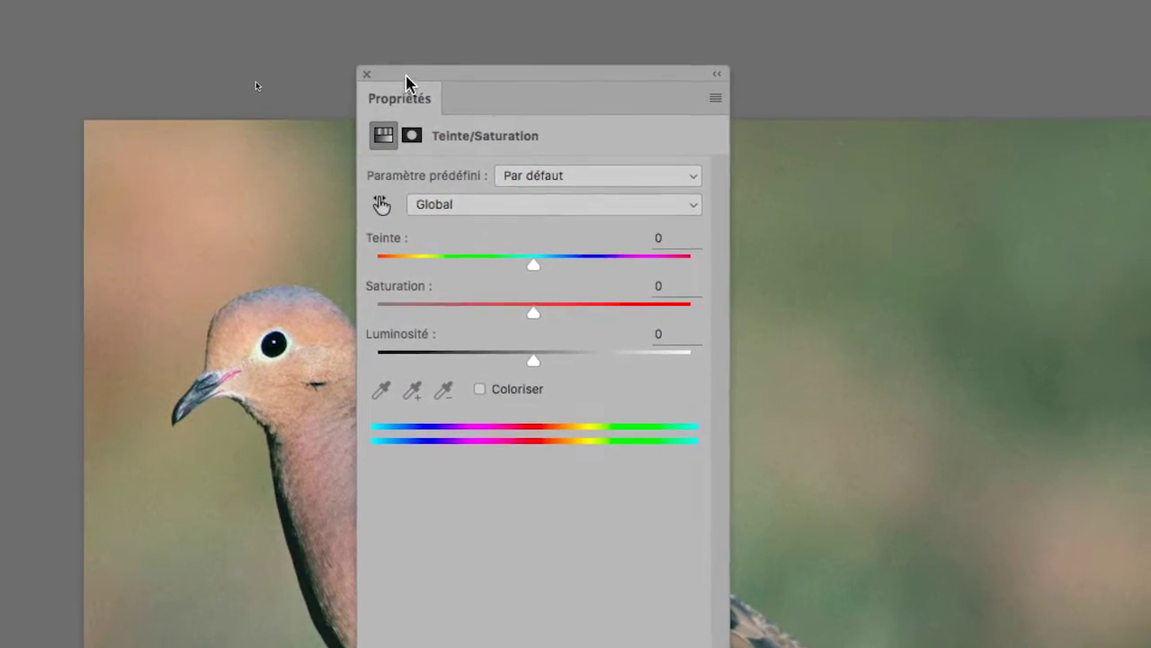
pyautogui.moveTo(406, 83); pyautogui.dragTo(662, 62)
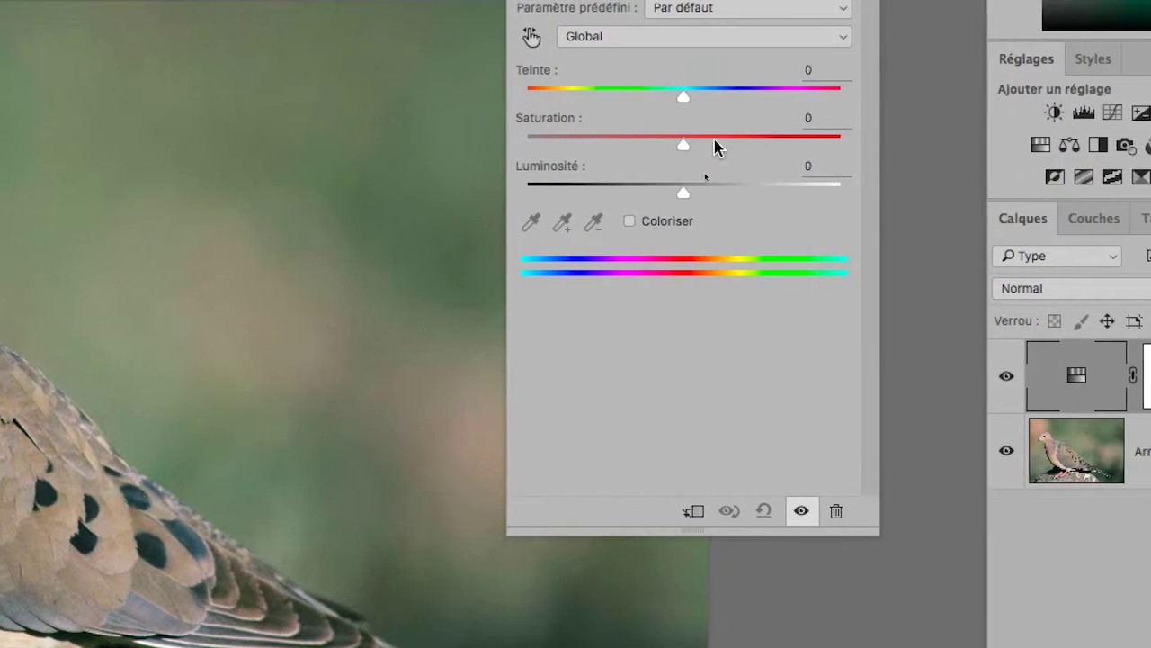
# Step: Set the Teinte/Saturation layer's saturation to +43 and shorten the floating Propriétés panel
pyautogui.moveTo(733, 144)
pyautogui.mouseDown()
pyautogui.moveTo(796, 146)
pyautogui.moveTo(715, 144)
pyautogui.moveTo(725, 144)
pyautogui.mouseUp()
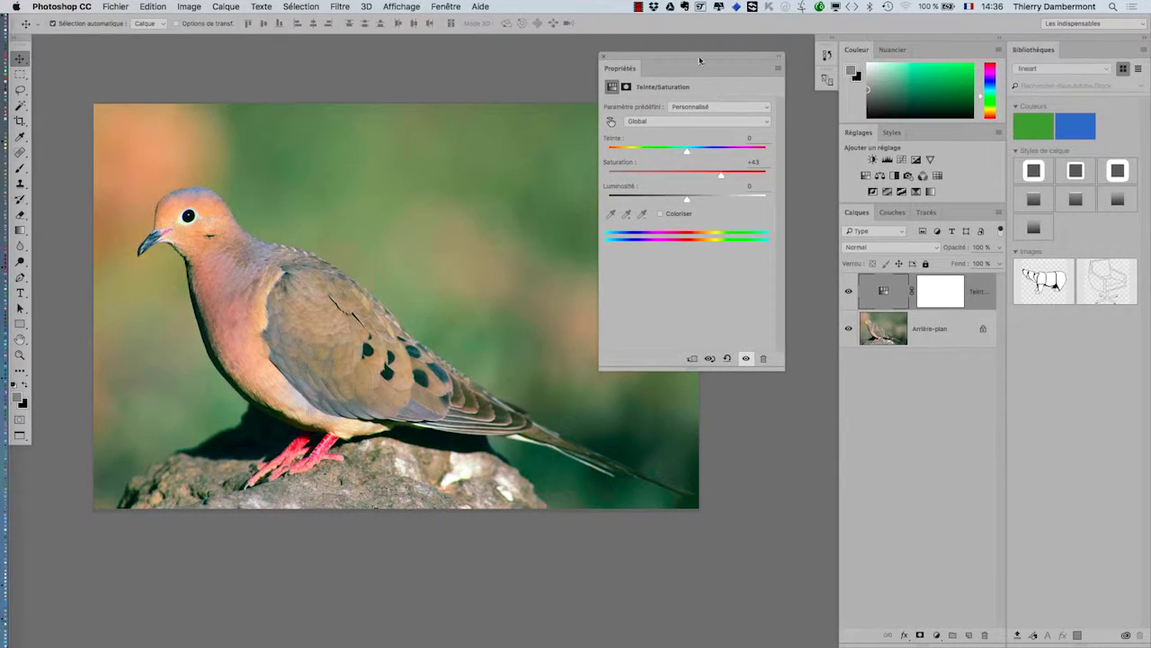
pyautogui.moveTo(699, 60); pyautogui.dragTo(718, 63)
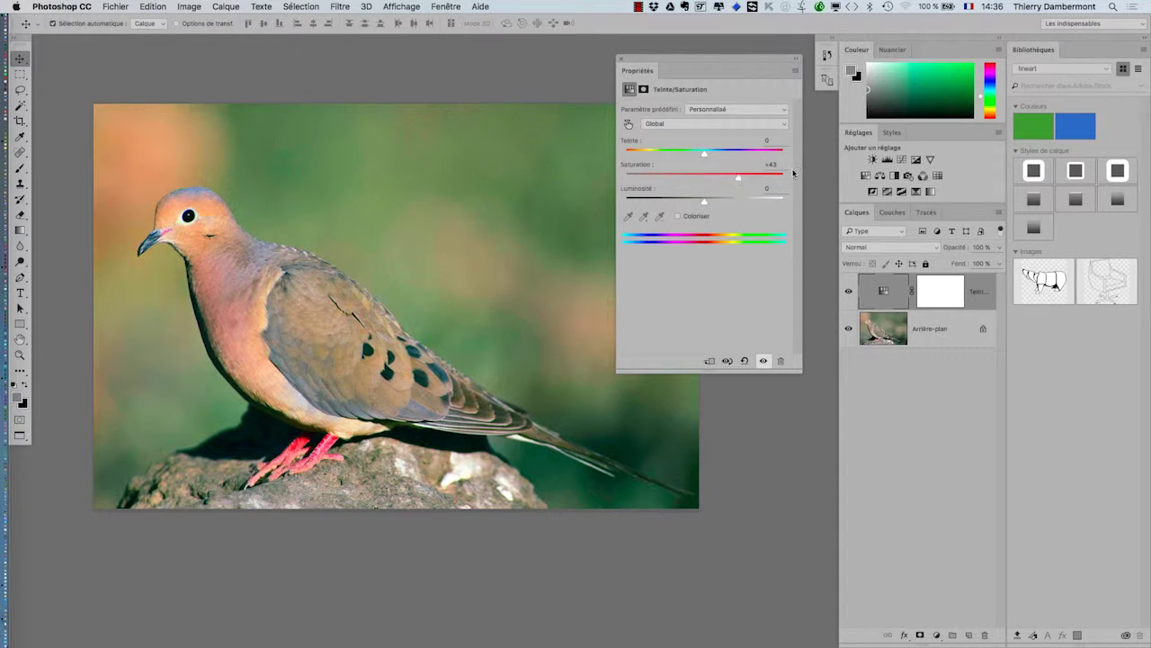
pyautogui.moveTo(796, 370); pyautogui.dragTo(796, 315)
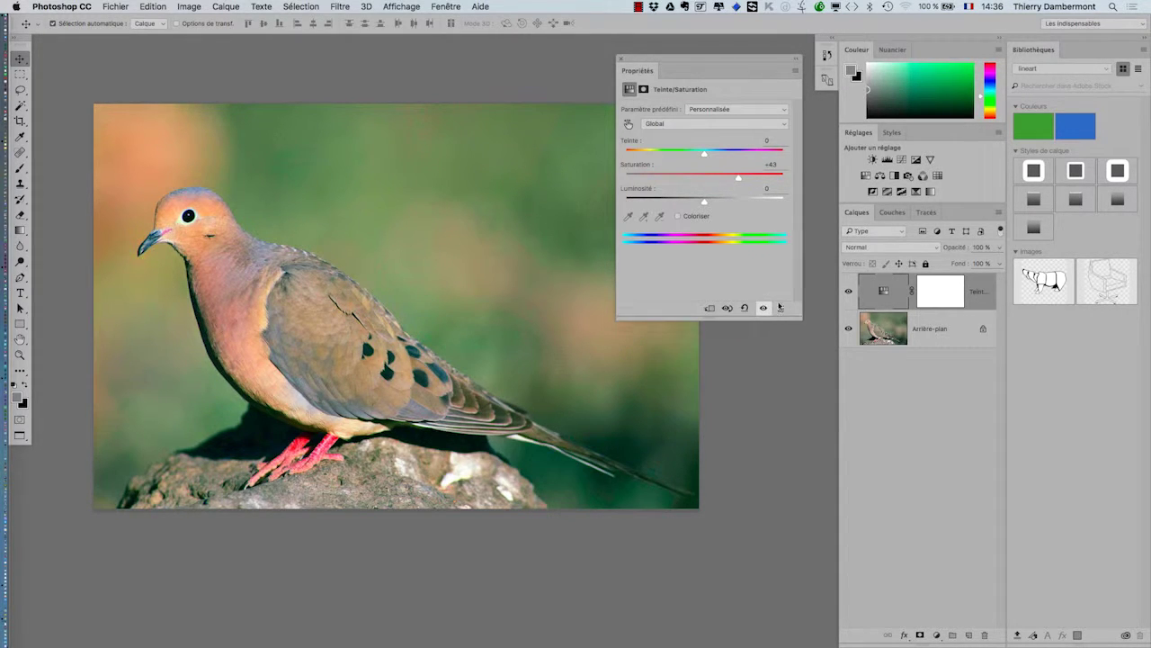
# Step: Add a Courbes adjustment layer above the Teinte/Saturation layer with the default settings
pyautogui.click(222, 7)
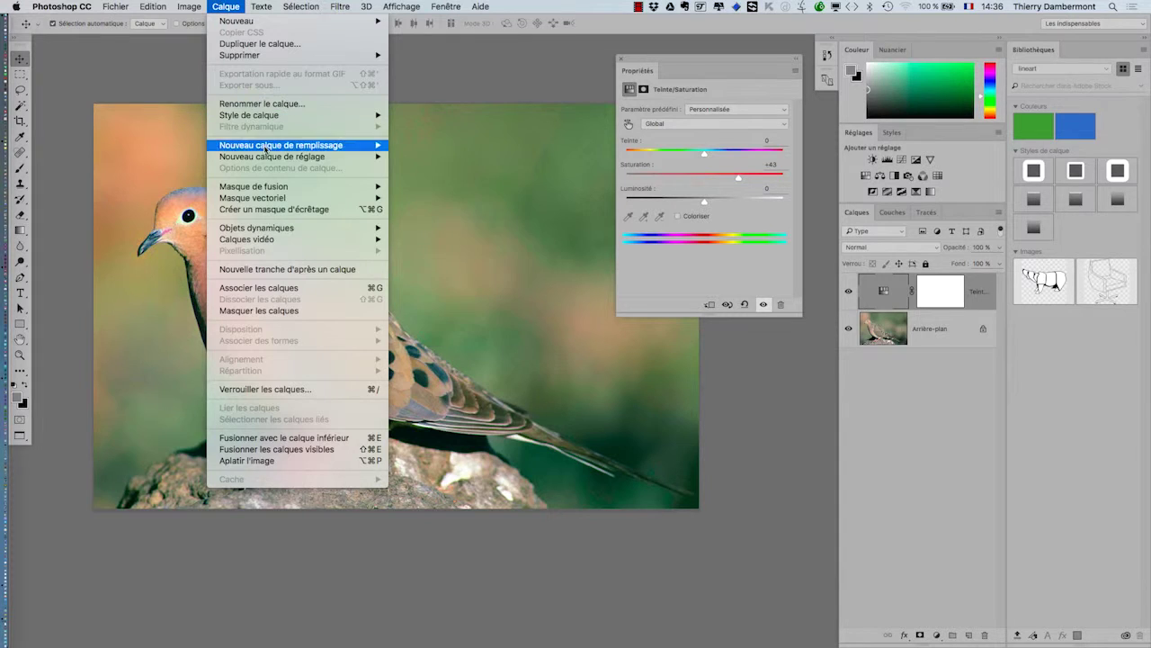
pyautogui.moveTo(268, 157)
pyautogui.click(419, 180)
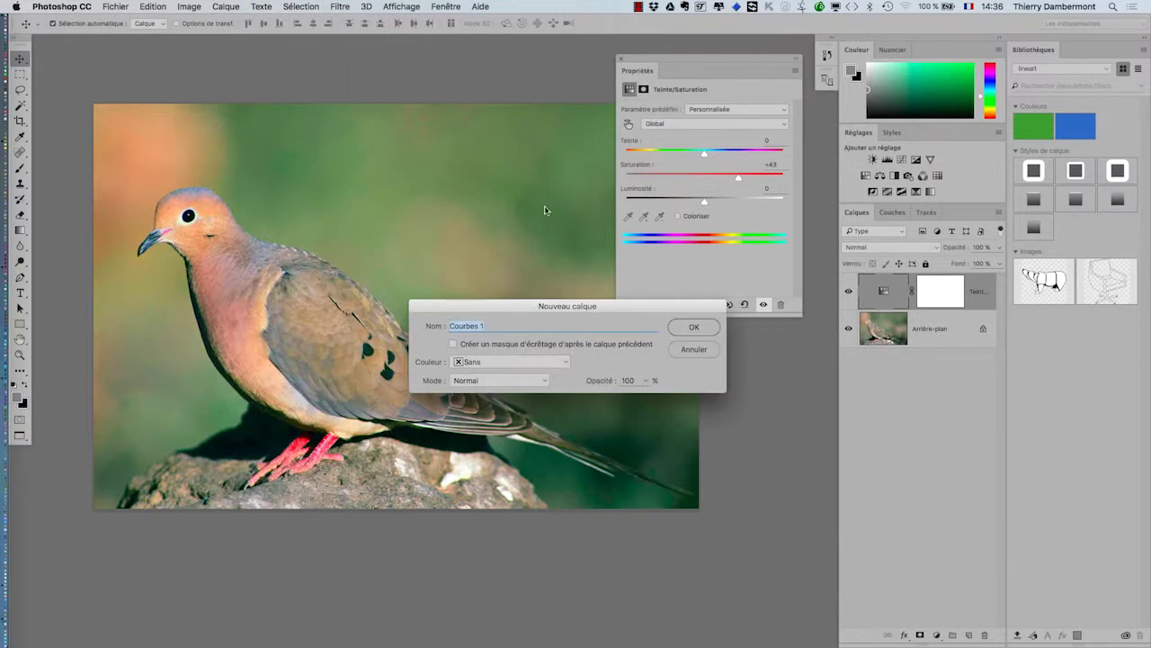
pyautogui.click(695, 329)
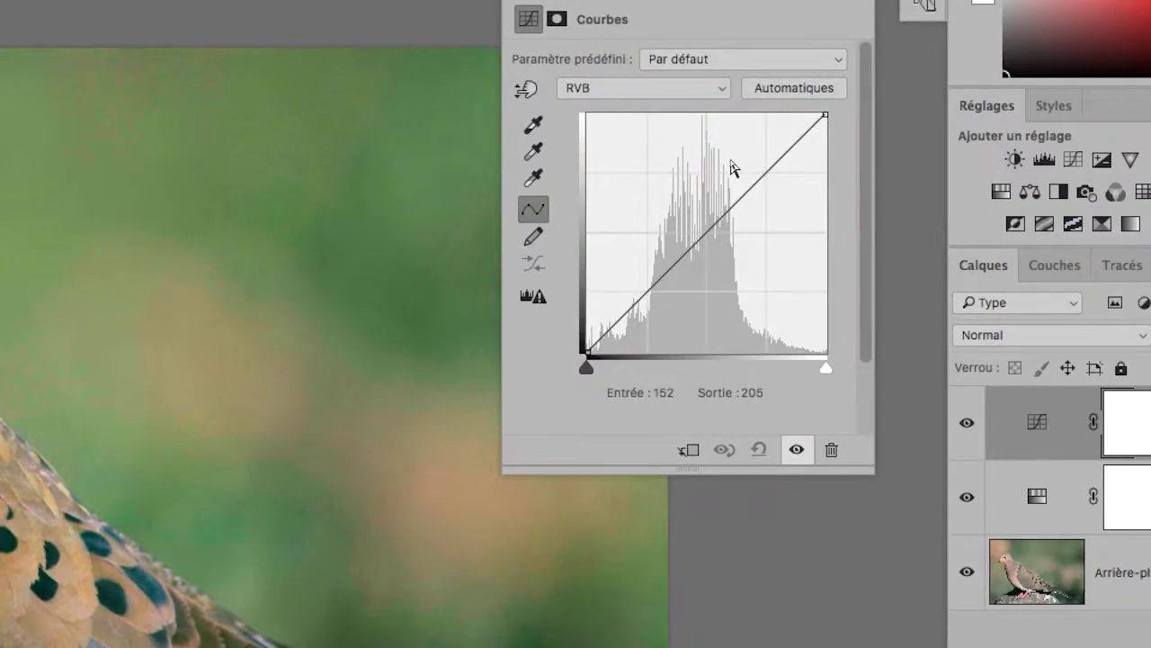
# Step: Shape the RVB curve into an S with a highlight point and a shadow point at input 87, output 52
pyautogui.click(738, 176)
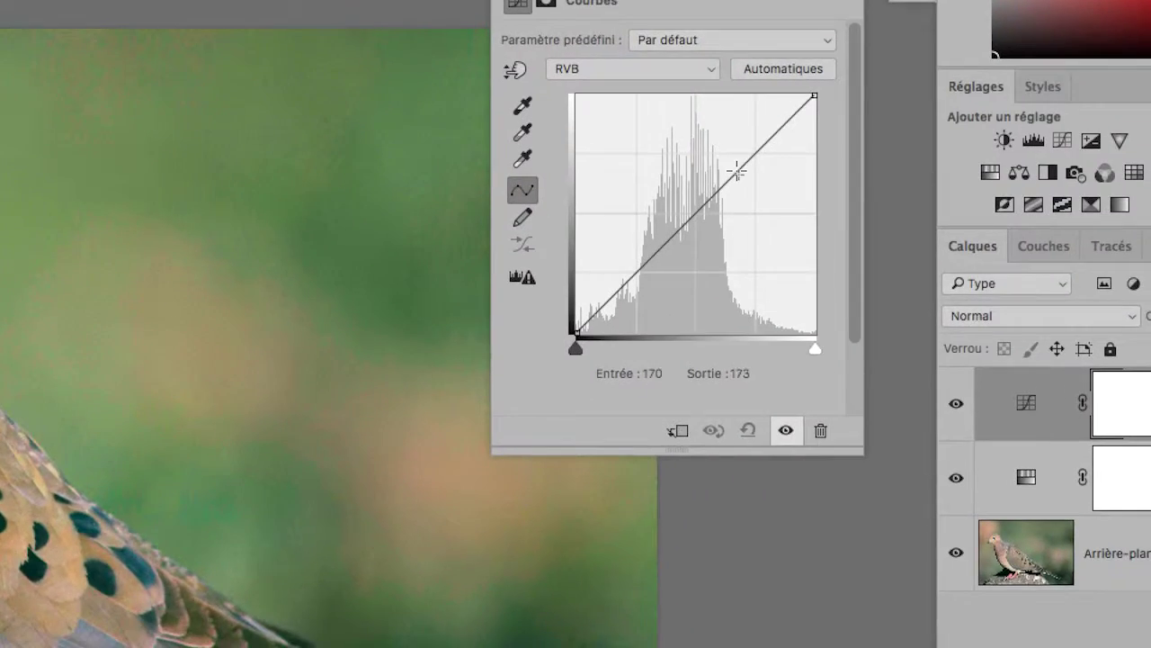
pyautogui.click(706, 199)
pyautogui.moveTo(706, 199); pyautogui.dragTo(710, 230)
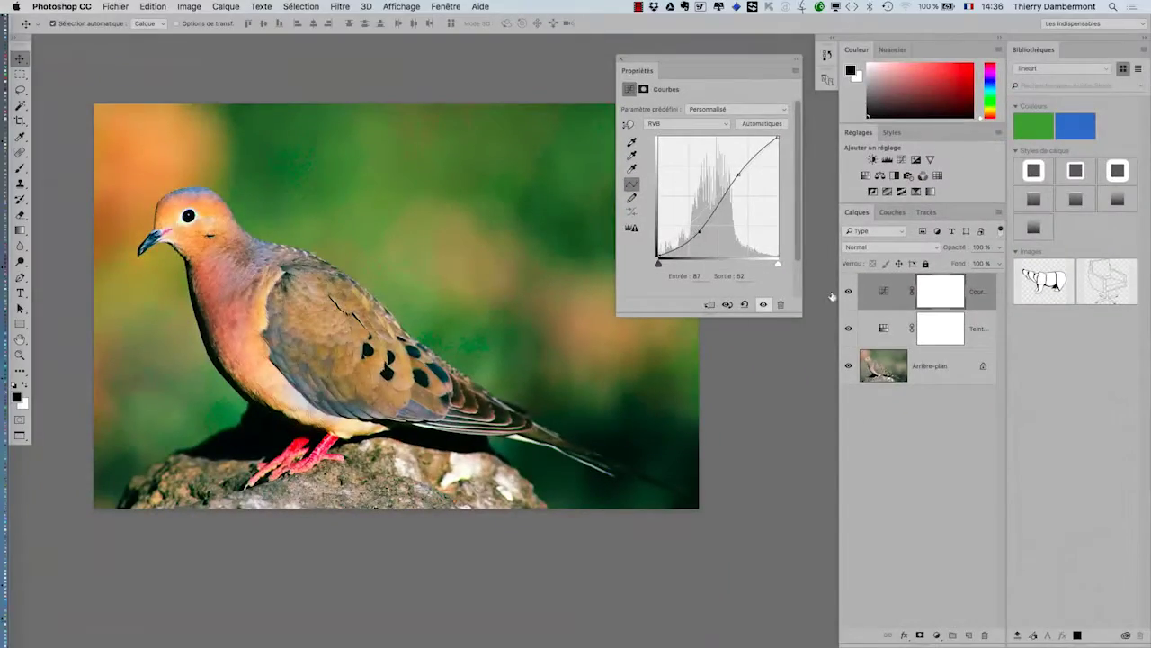
# Step: Set the Teinte/Saturation layer's saturation to +14 and toggle both adjustment layers' visibility to compare before and after
pyautogui.click(897, 329)
pyautogui.moveTo(736, 177); pyautogui.dragTo(717, 179)
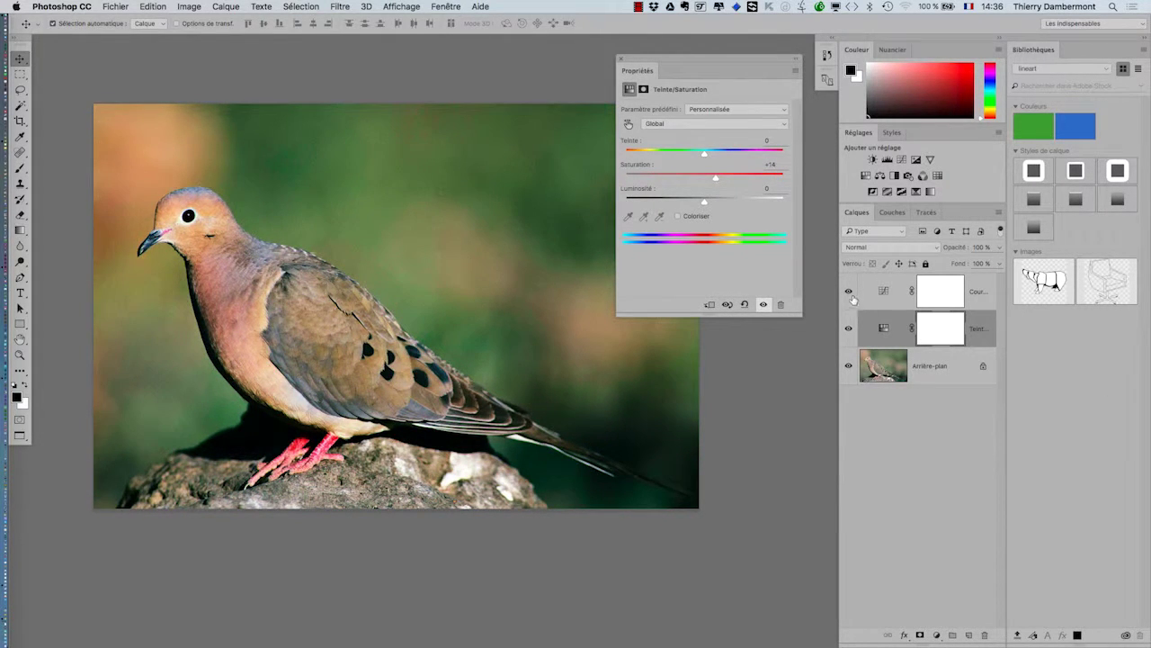
pyautogui.moveTo(849, 291); pyautogui.dragTo(850, 329)
pyautogui.click(848, 291)
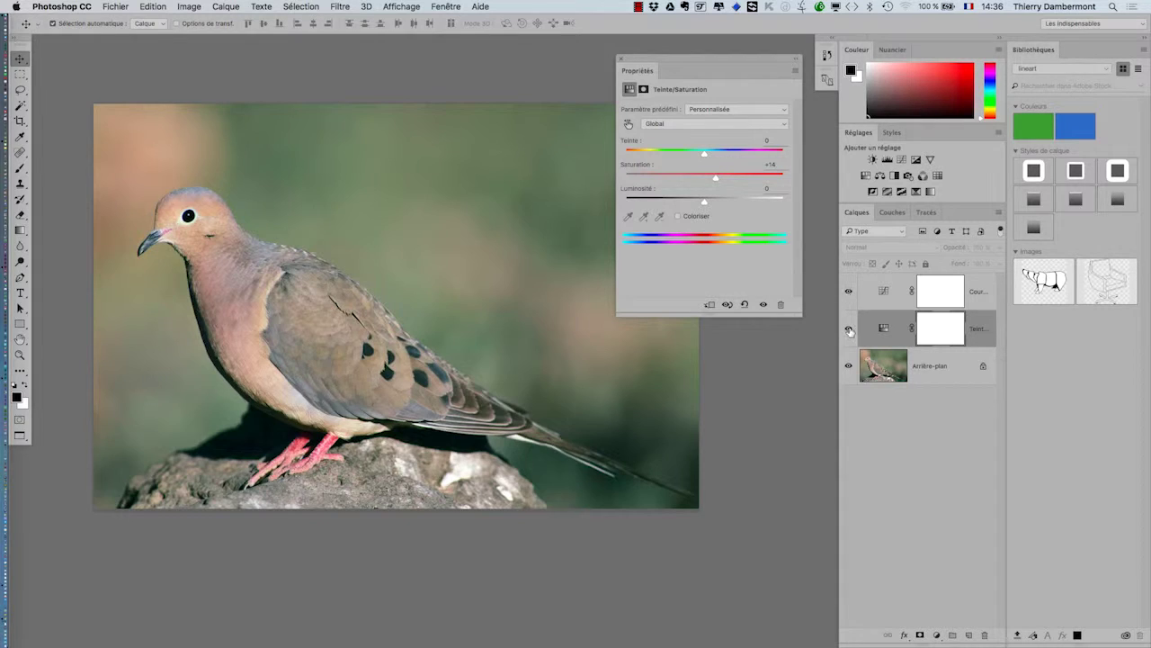
pyautogui.click(850, 329)
pyautogui.moveTo(848, 294); pyautogui.dragTo(849, 330)
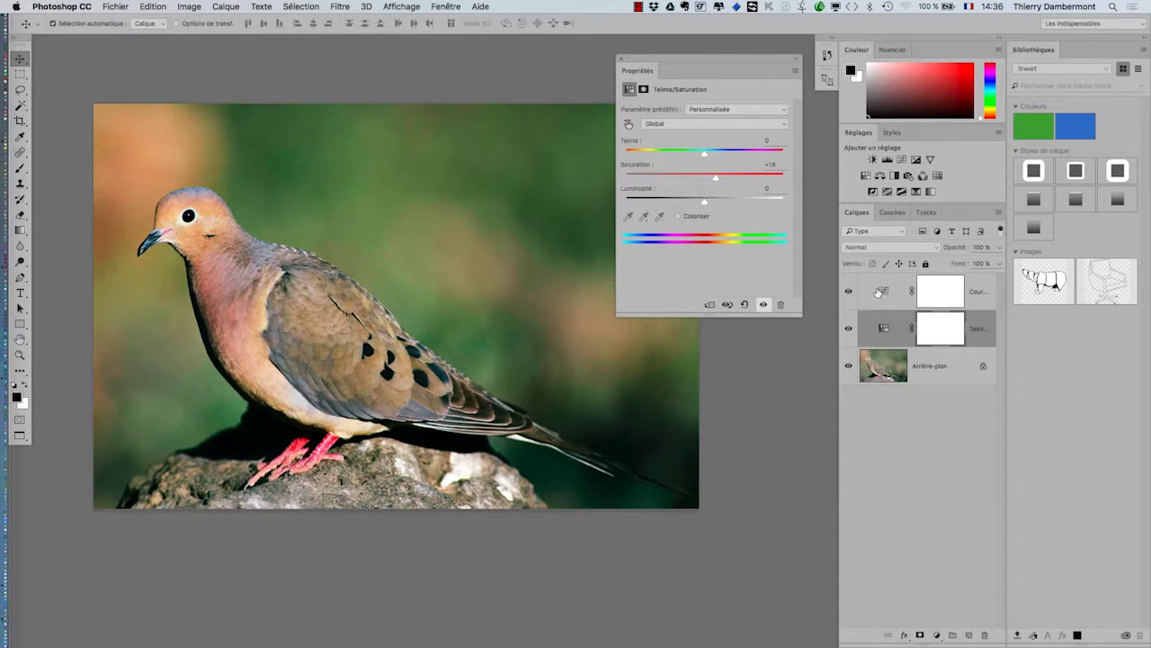
# Step: Refine the Courbes layer with extra shadow (input 37, output 17) and highlight points, then compare the image without both adjustments
pyautogui.click(879, 291)
pyautogui.moveTo(680, 247)
pyautogui.mouseDown()
pyautogui.moveTo(674, 239)
pyautogui.moveTo(675, 250)
pyautogui.mouseUp()
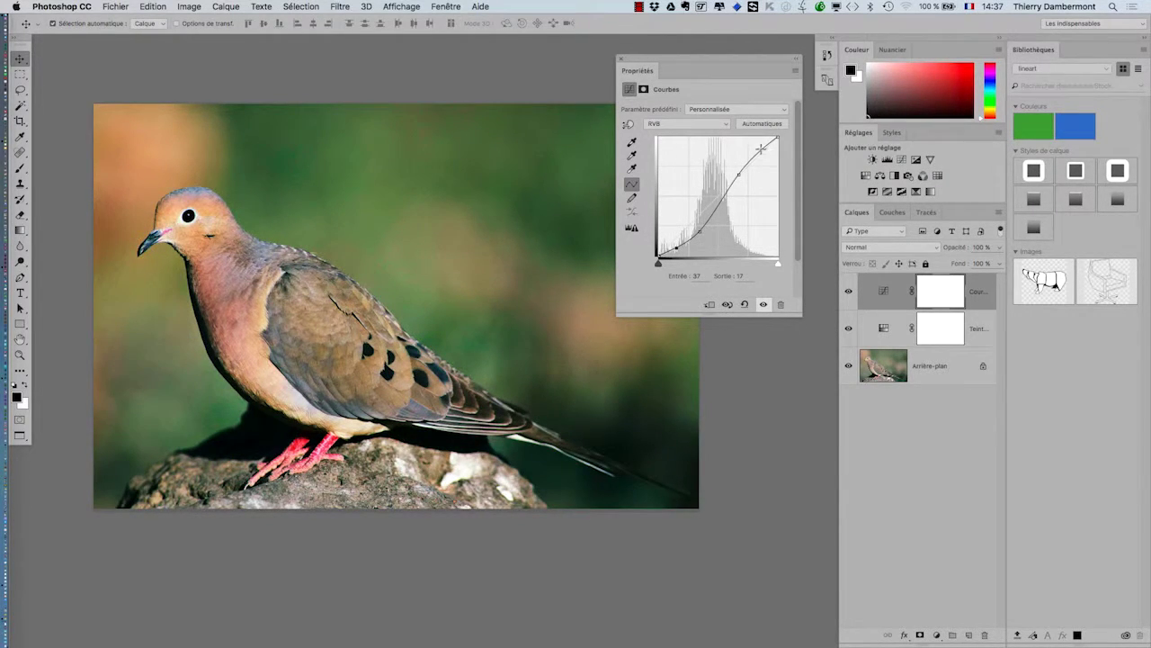
pyautogui.moveTo(760, 148); pyautogui.dragTo(741, 176)
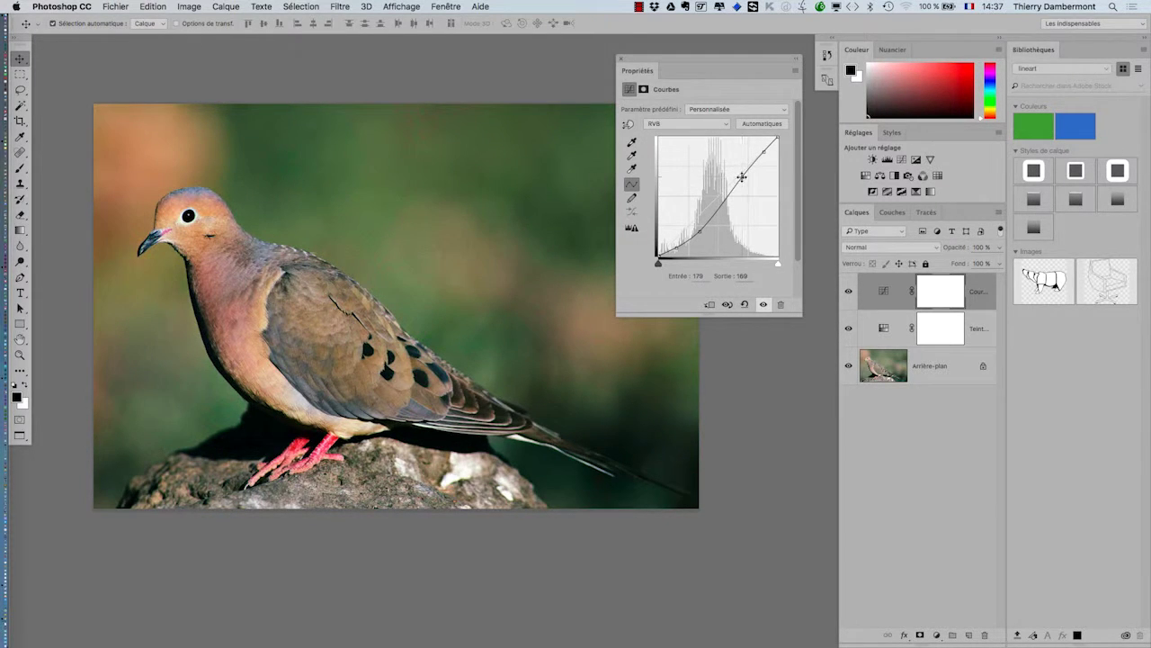
pyautogui.click(700, 231)
pyautogui.click(848, 290)
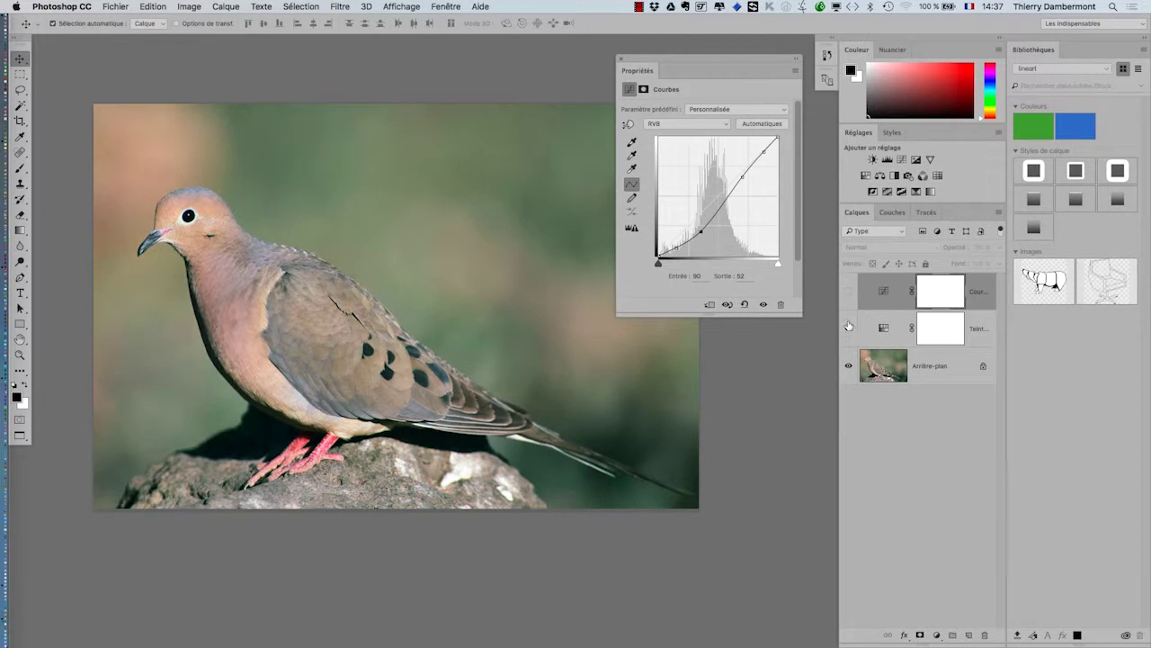
pyautogui.click(848, 289)
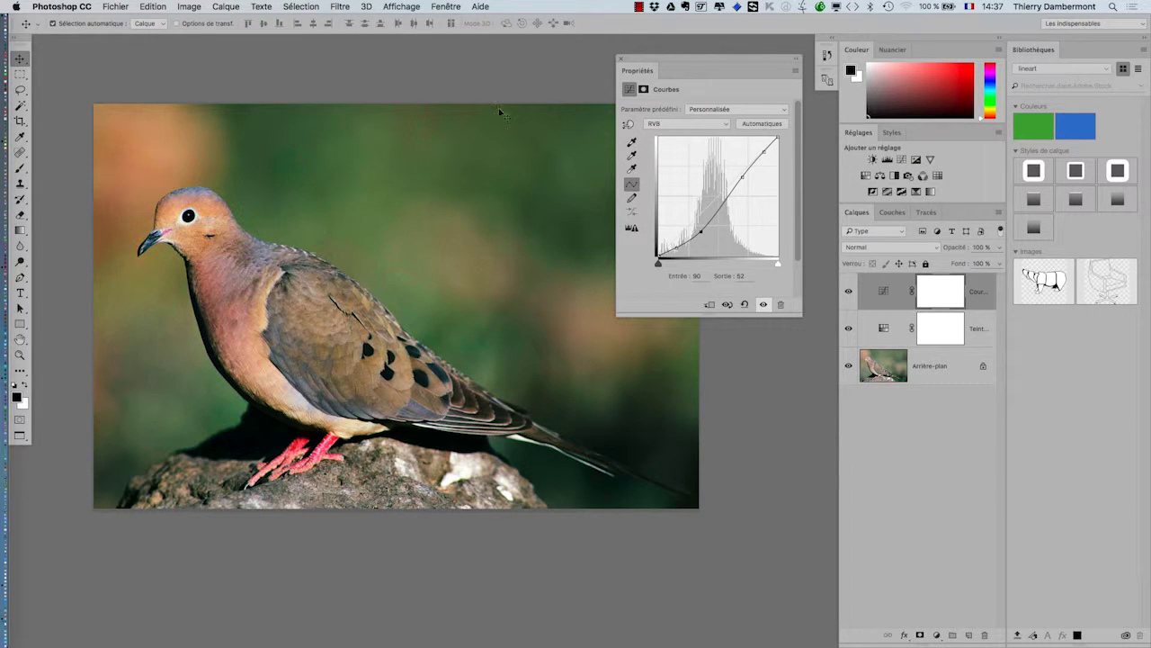
pyautogui.click(893, 332)
pyautogui.click(223, 6)
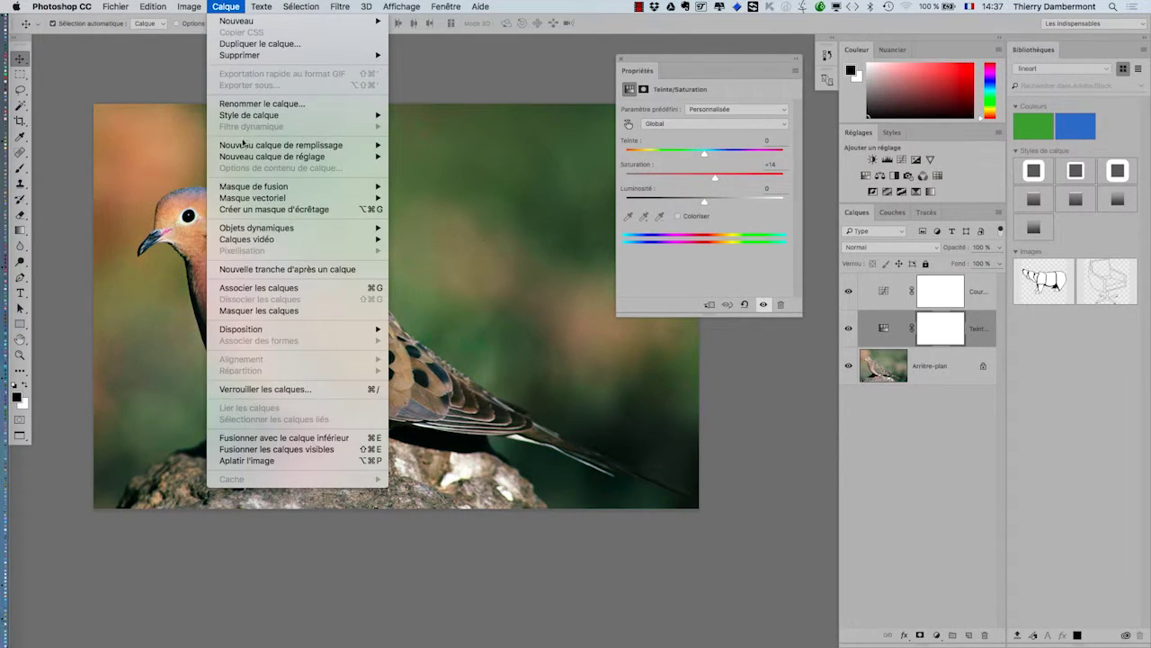
pyautogui.moveTo(180, 7)
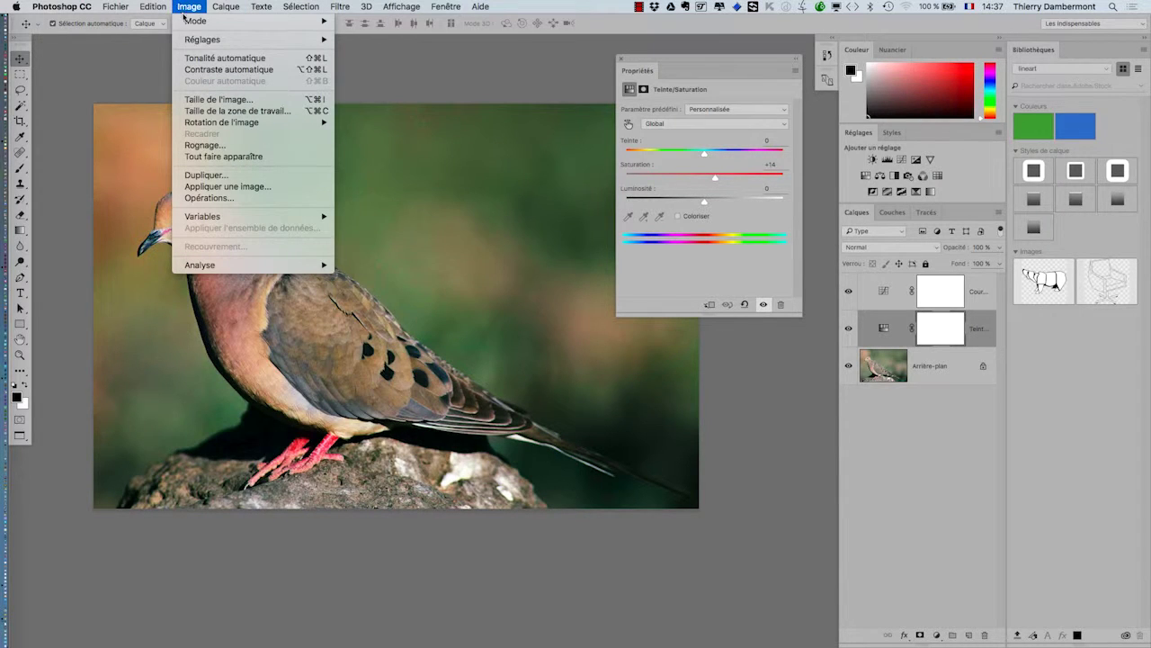
pyautogui.moveTo(189, 38)
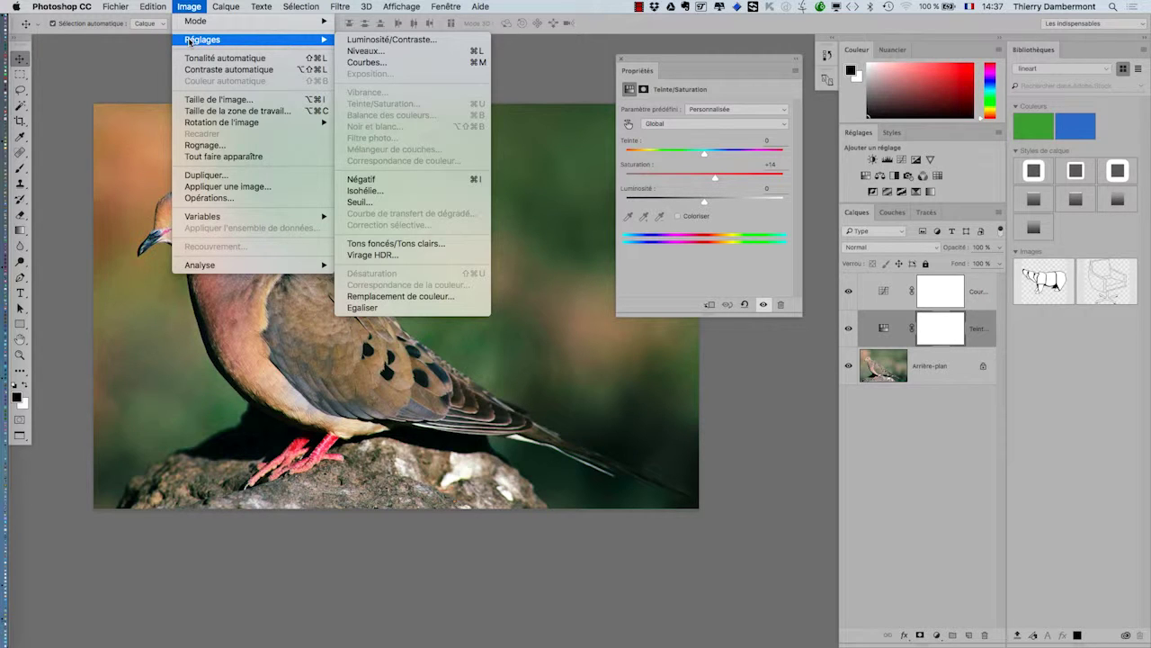
pyautogui.click(891, 333)
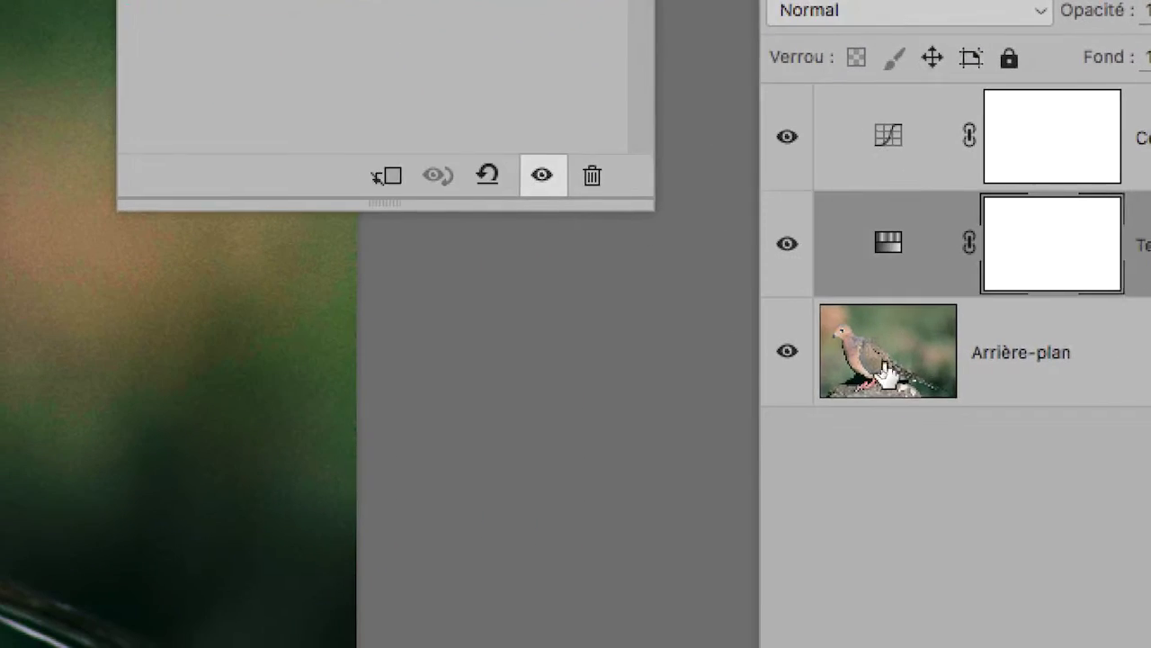
# Step: Select the Arrière-plan layer and toggle the visibility of both adjustment layers to compare the original and corrected photo
pyautogui.click(886, 373)
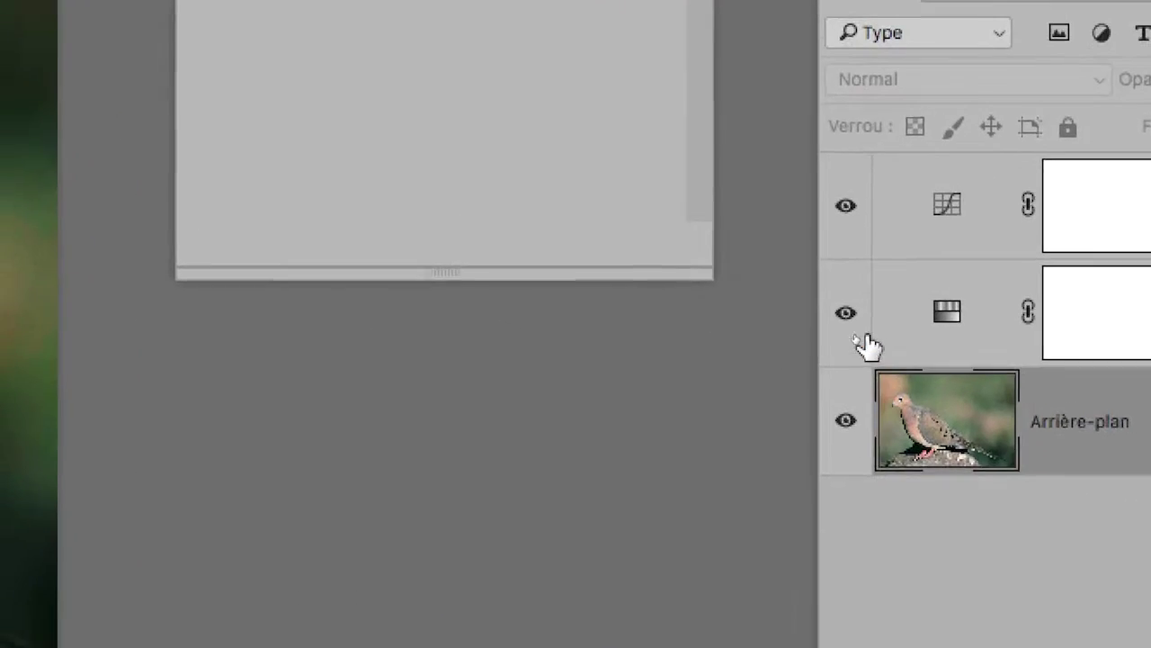
pyautogui.click(923, 278)
pyautogui.click(924, 171)
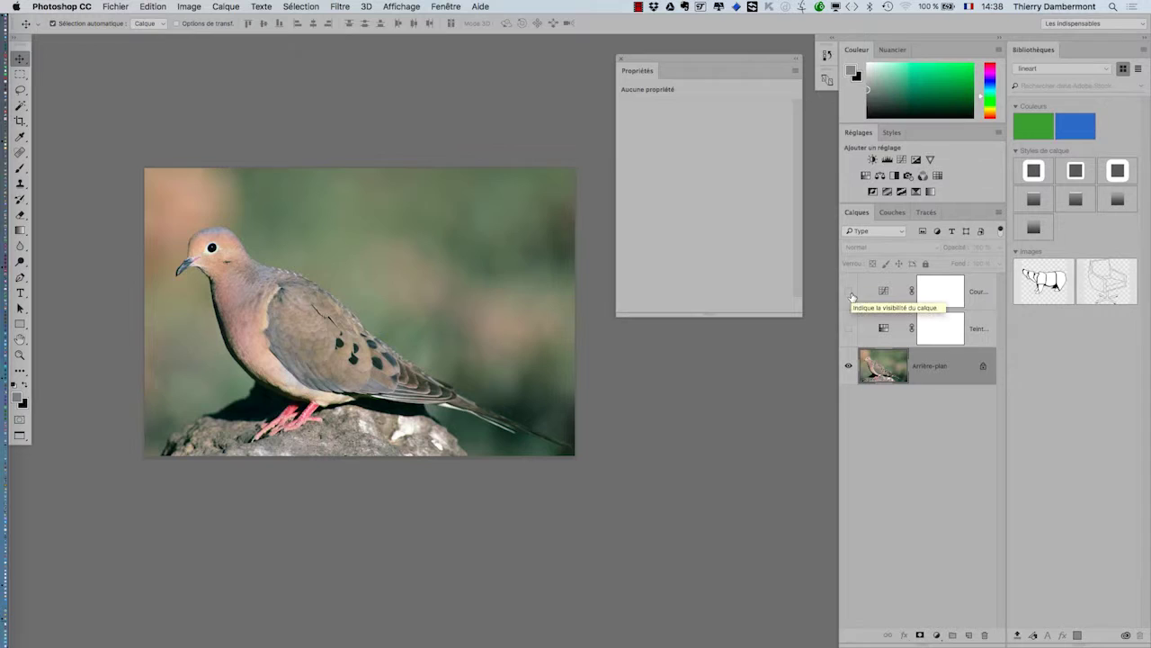
pyautogui.click(852, 294)
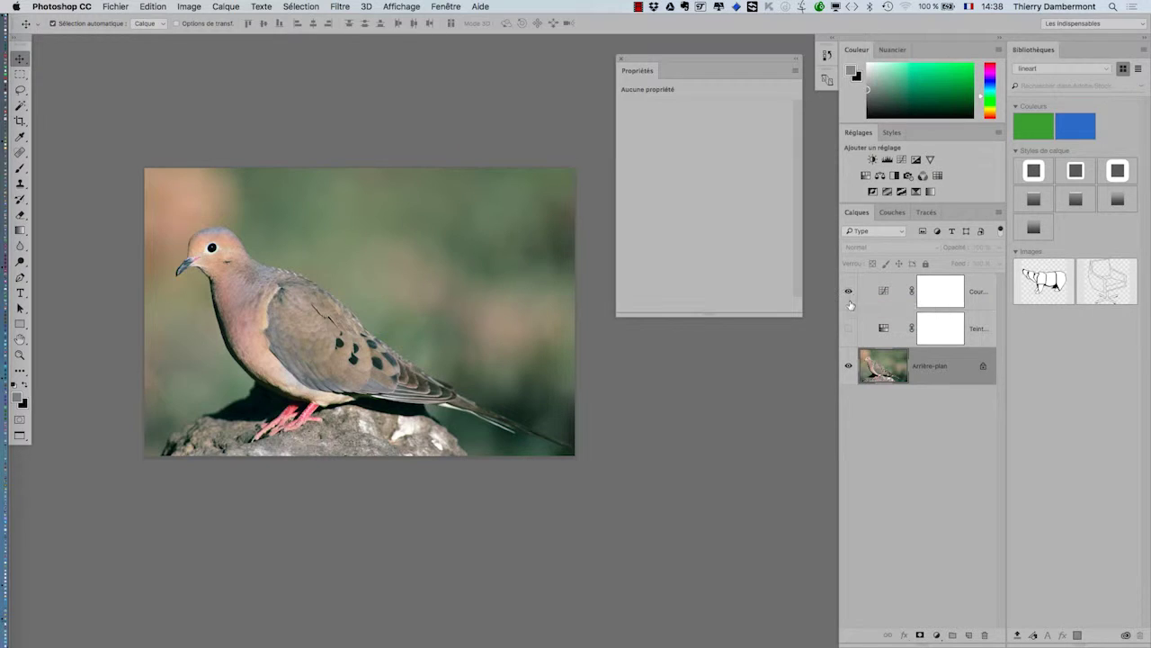
pyautogui.click(852, 400)
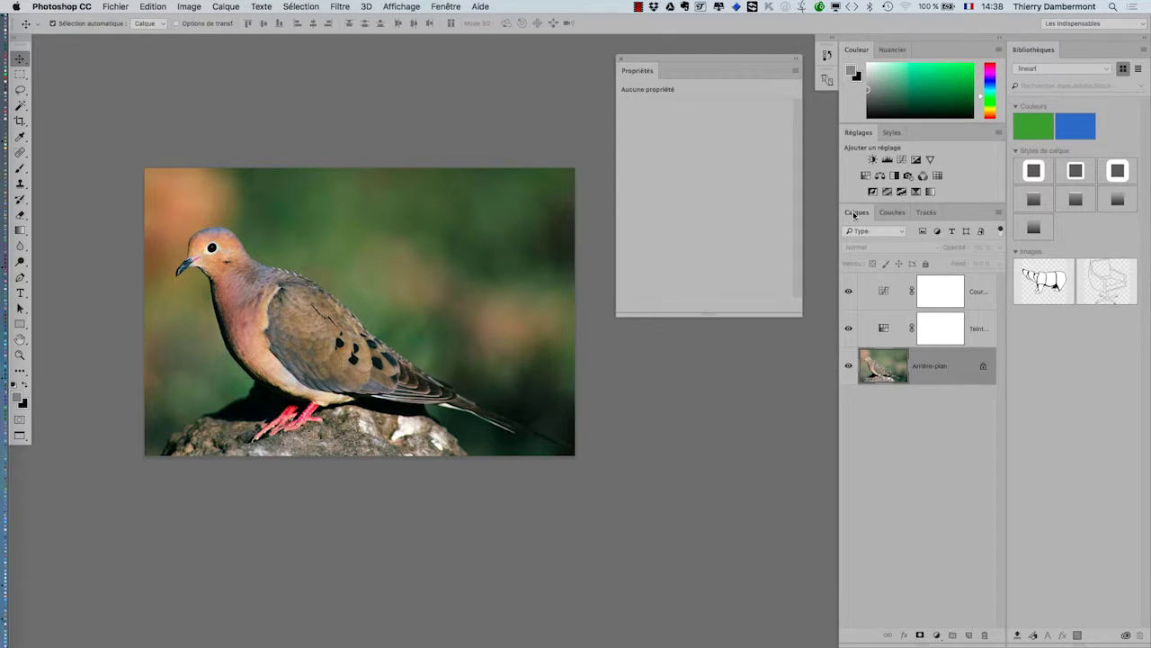
# Step: Detach and enlarge the Calques panel near the photo, and select each adjustment layer in turn before returning to Arrière-plan
pyautogui.moveTo(855, 214); pyautogui.dragTo(439, 149)
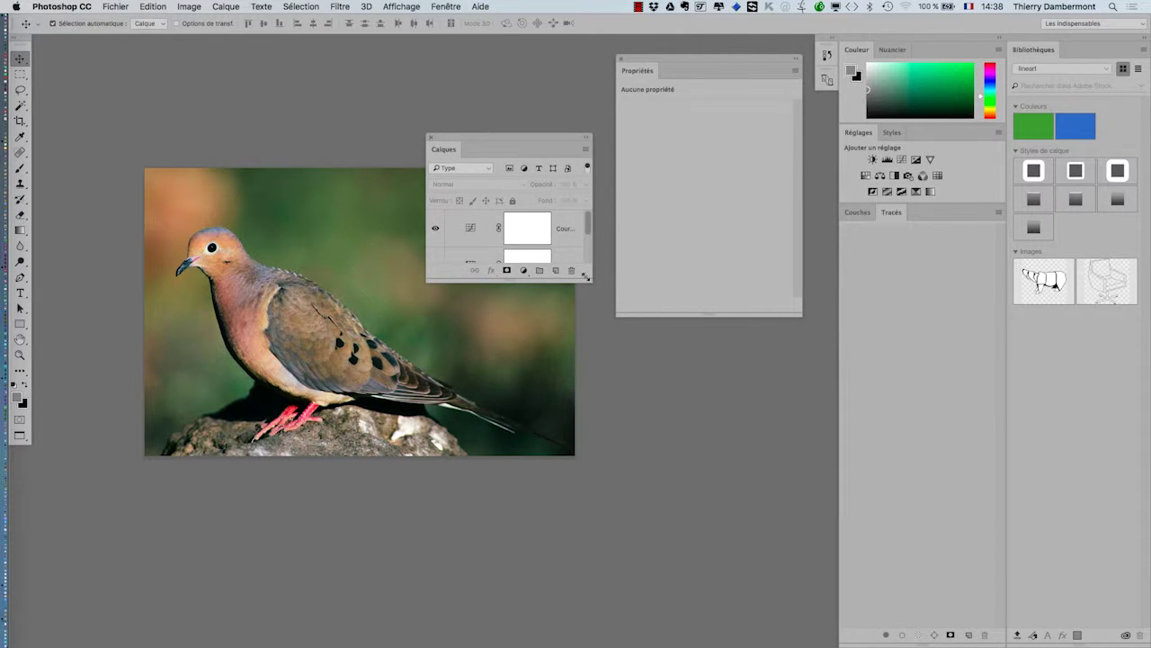
pyautogui.moveTo(589, 281); pyautogui.dragTo(642, 458)
pyautogui.moveTo(506, 137); pyautogui.dragTo(627, 192)
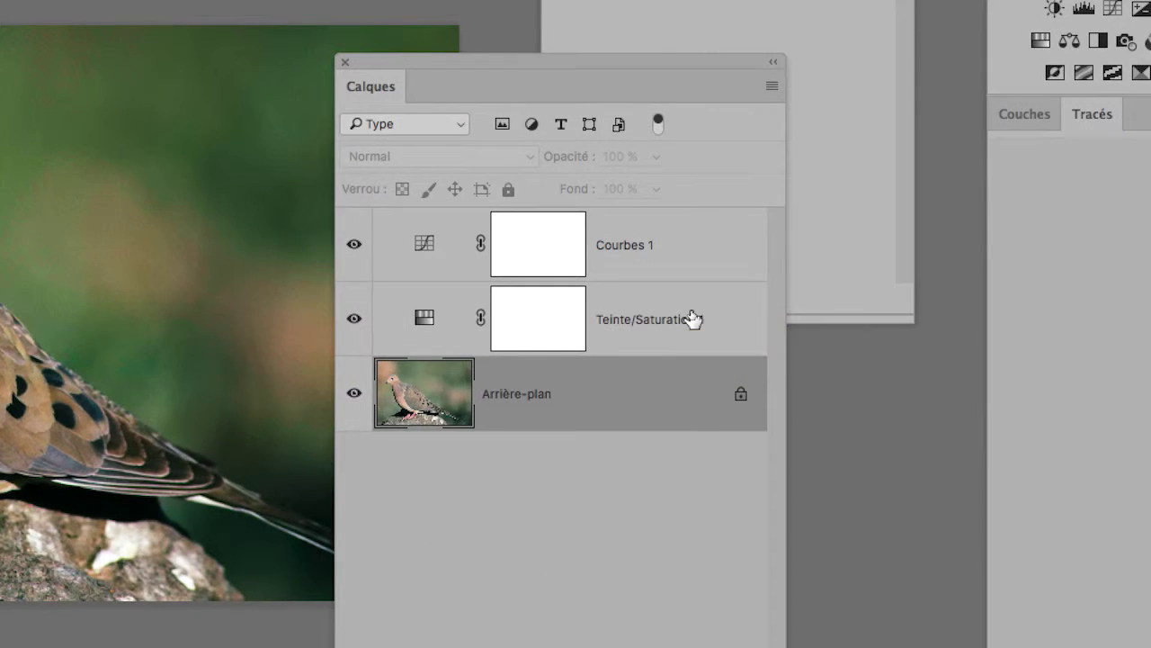
pyautogui.click(690, 315)
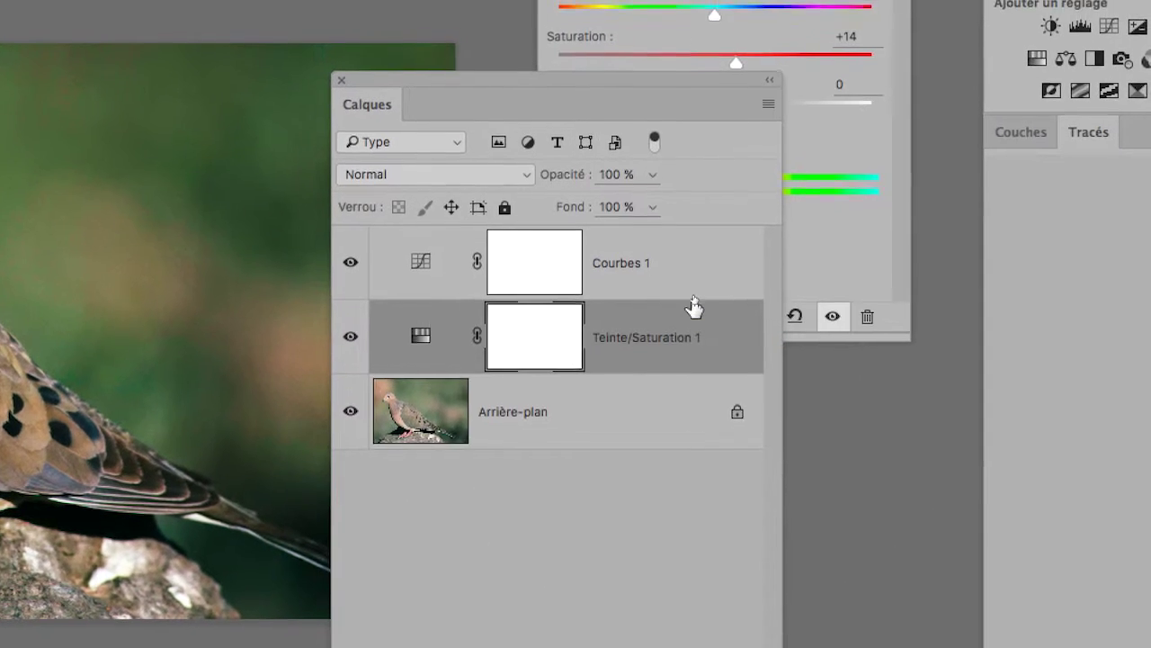
pyautogui.click(688, 275)
pyautogui.click(670, 410)
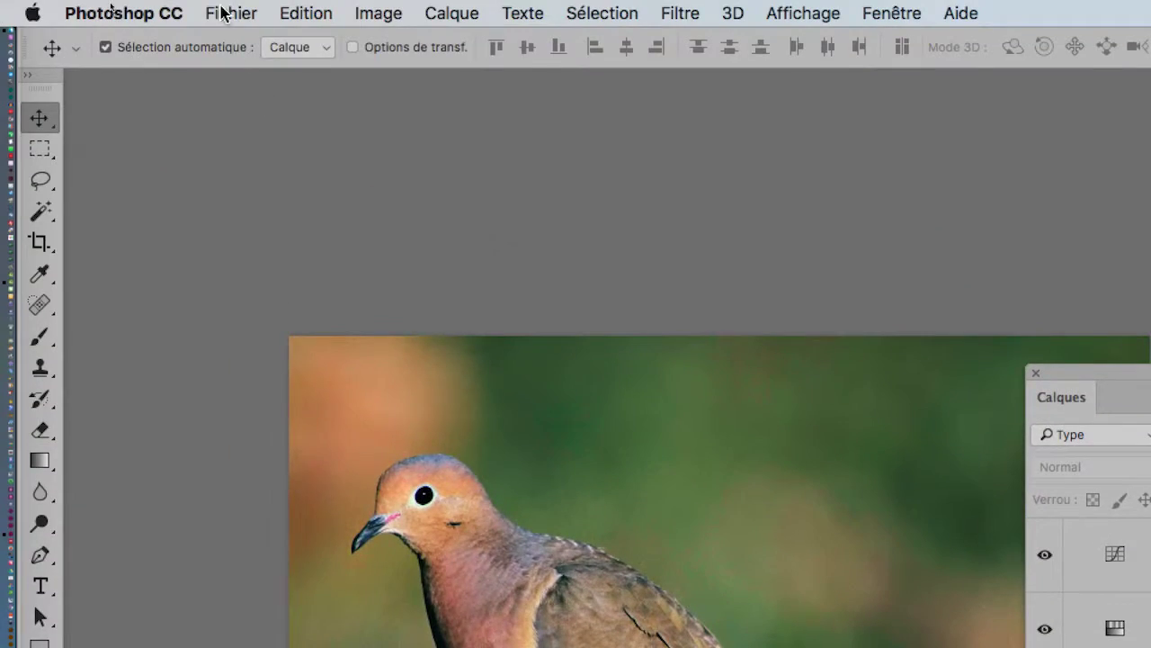
# Step: Save the photo with its layers in Photoshop format as close-up-of-mourning-dove-bird-standing-on-rock-zenaida-macroura.psd in the images folder
pyautogui.click(228, 13)
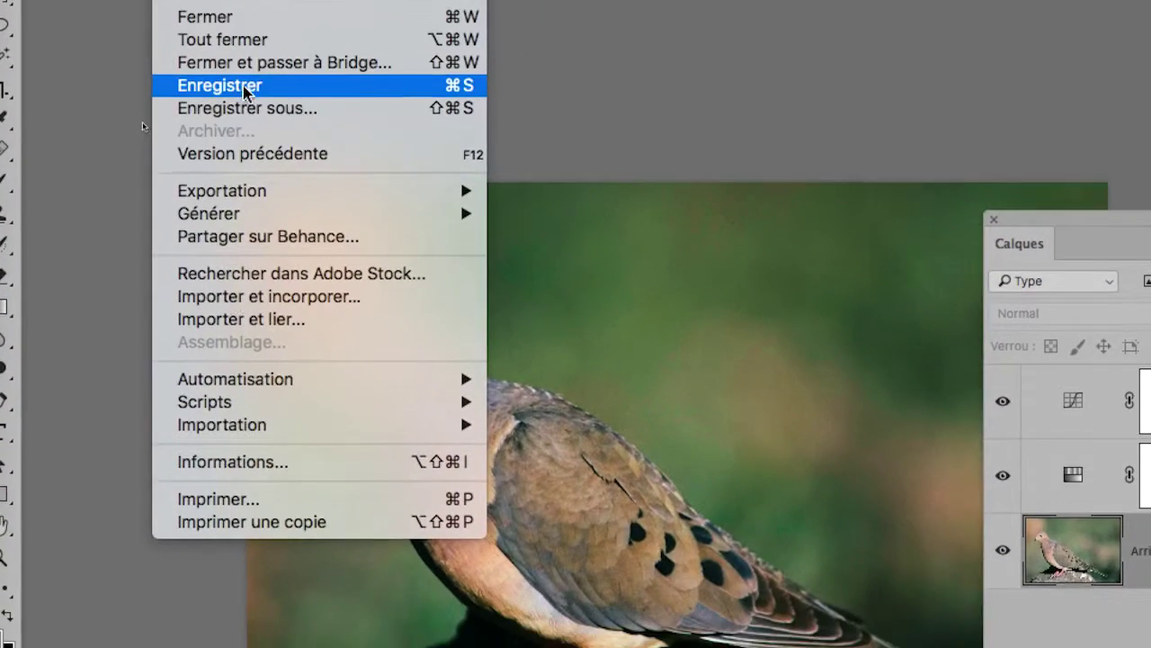
pyautogui.click(244, 90)
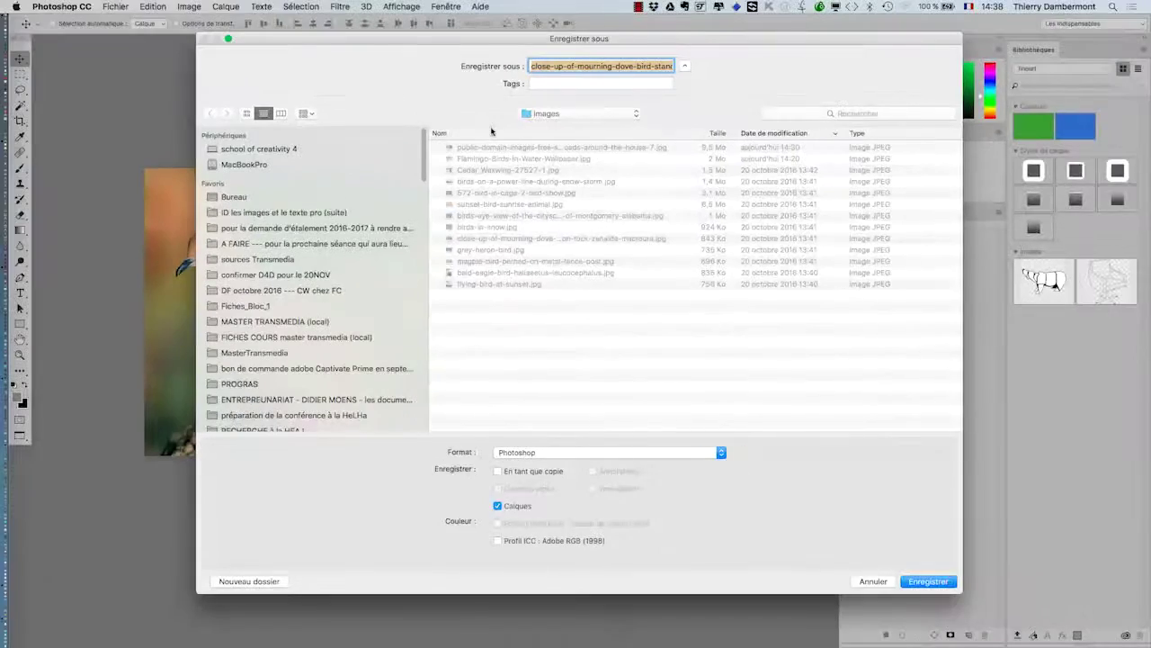
pyautogui.moveTo(961, 592); pyautogui.dragTo(1041, 466)
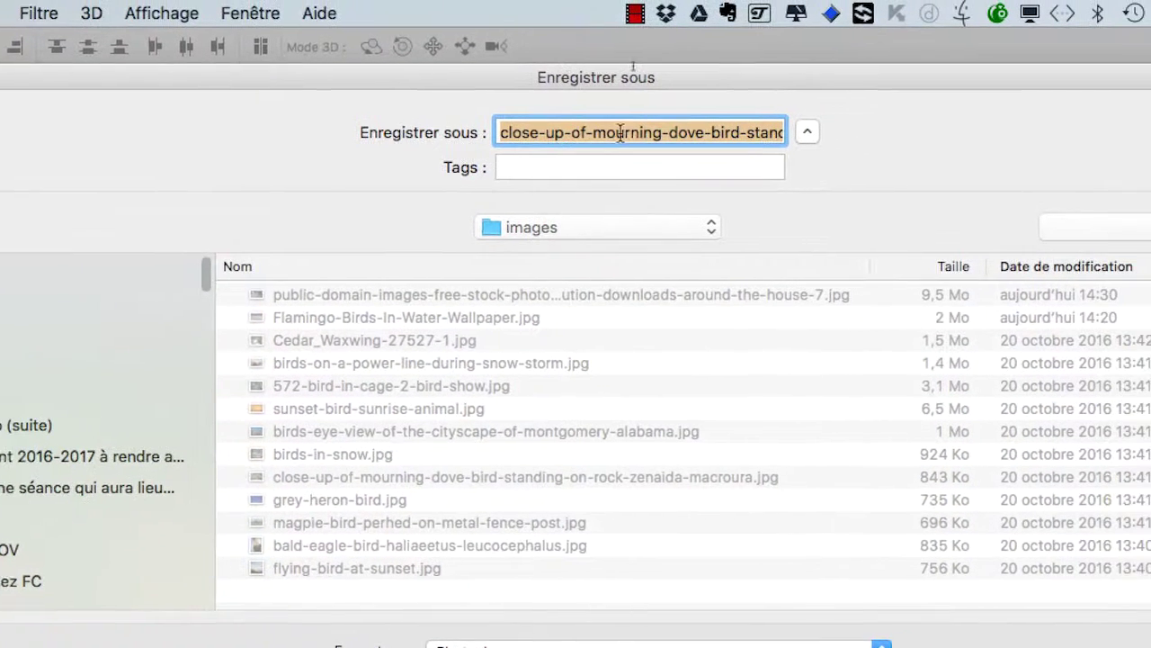
pyautogui.click(626, 132)
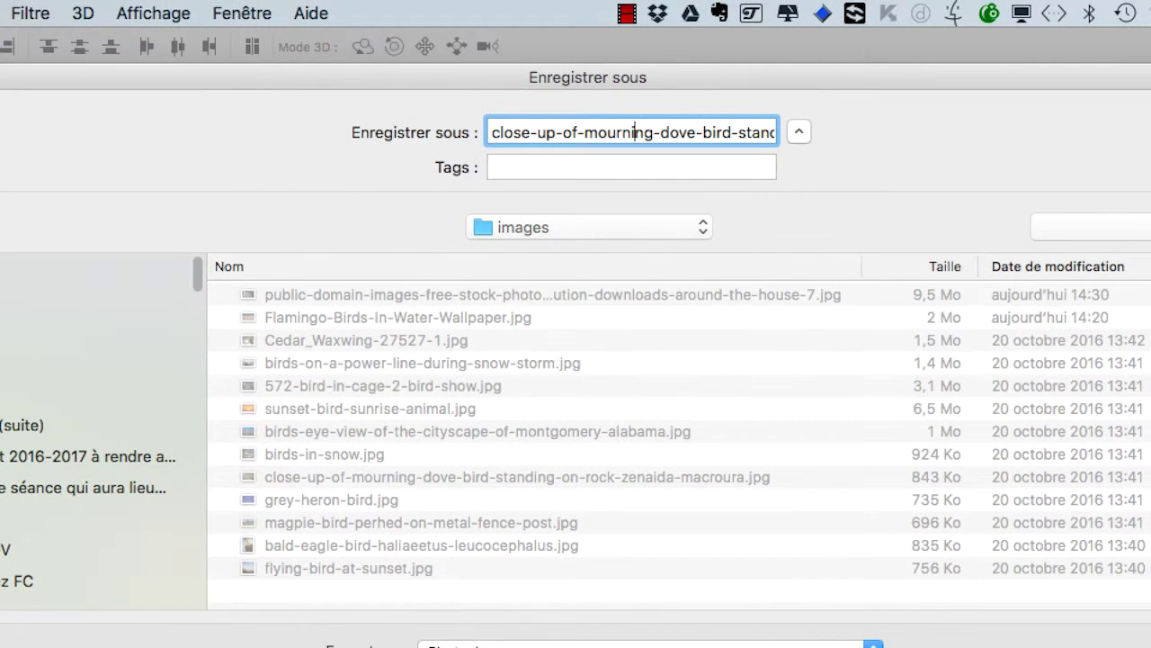
pyautogui.press('Down')
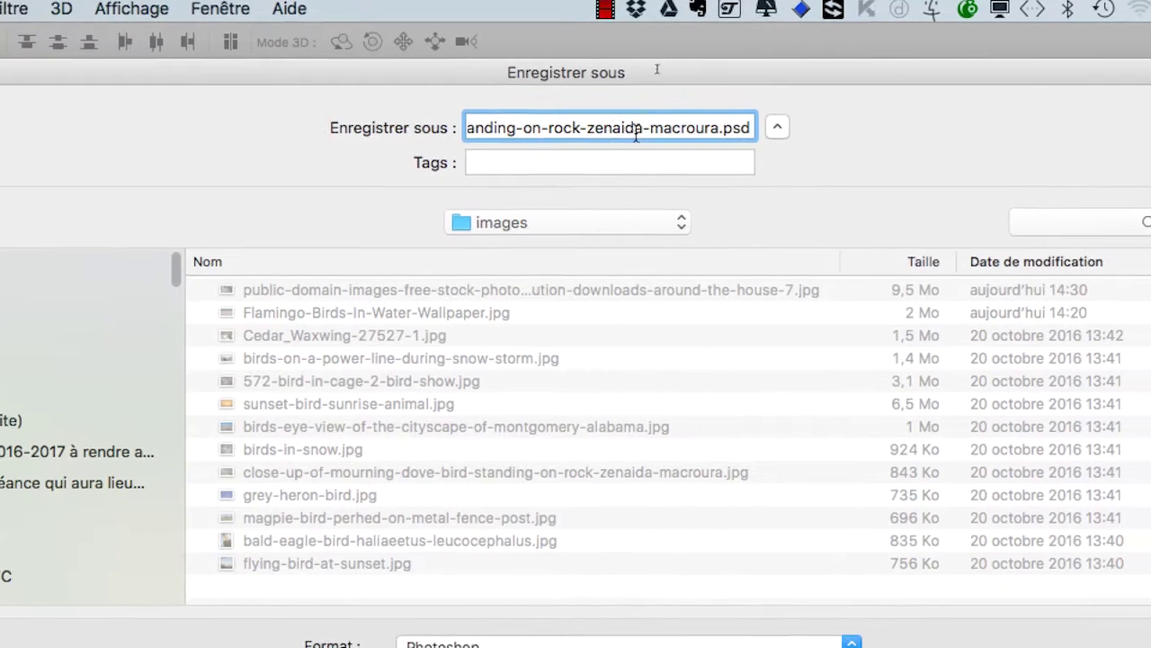
pyautogui.doubleClick(666, 132)
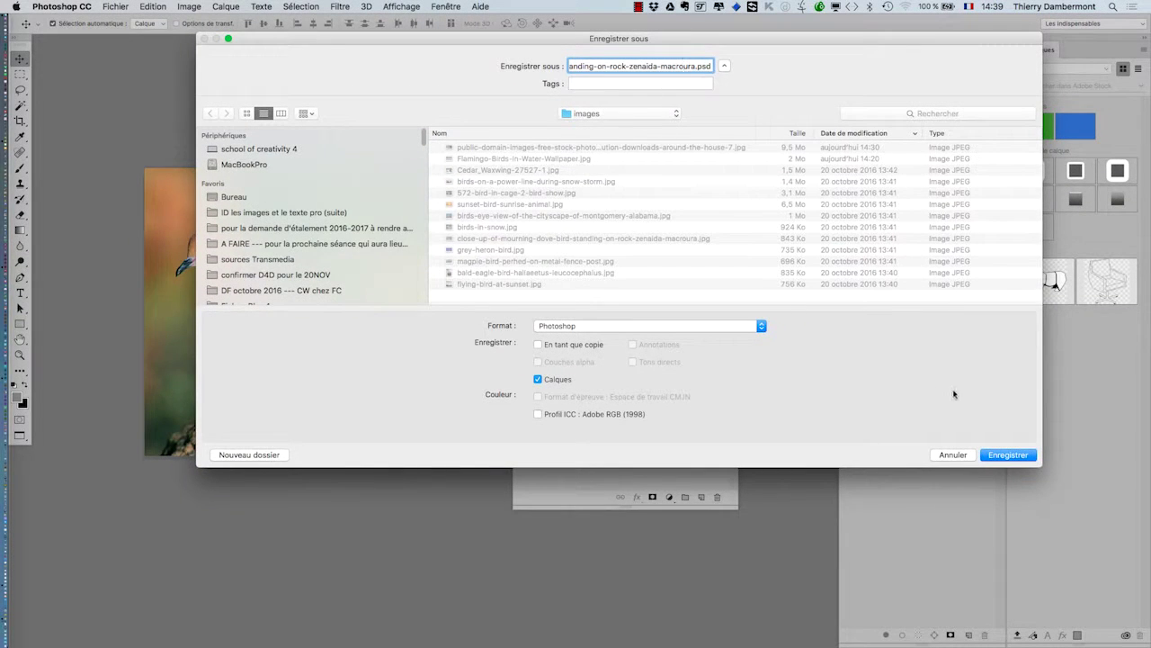
pyautogui.click(1012, 455)
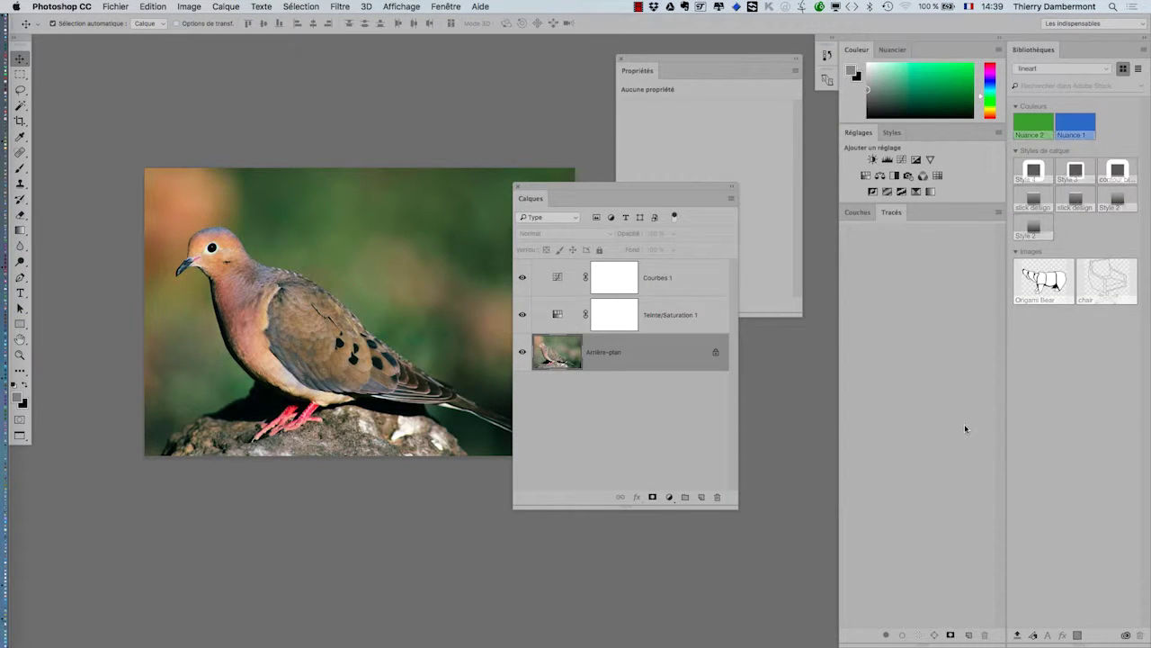
# Step: Switch to InDesign and show the dove image of texte-pro-37.indd at 100% zoom
pyautogui.press('super+Tab')
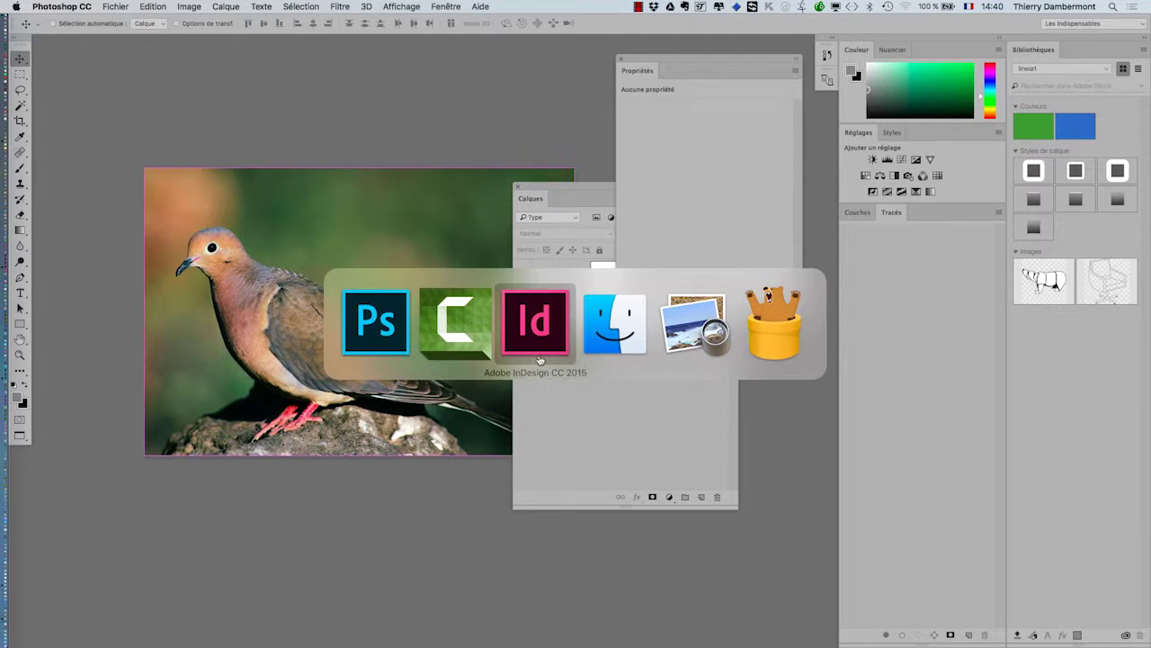
pyautogui.click(551, 335)
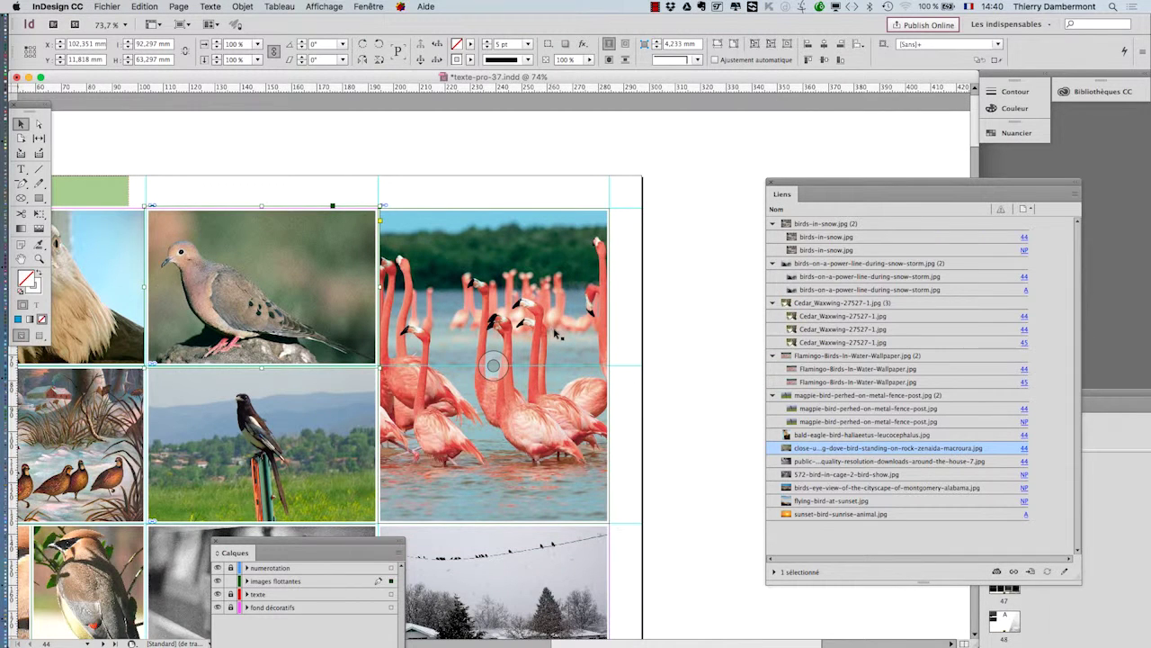
pyautogui.press('super+Tab')
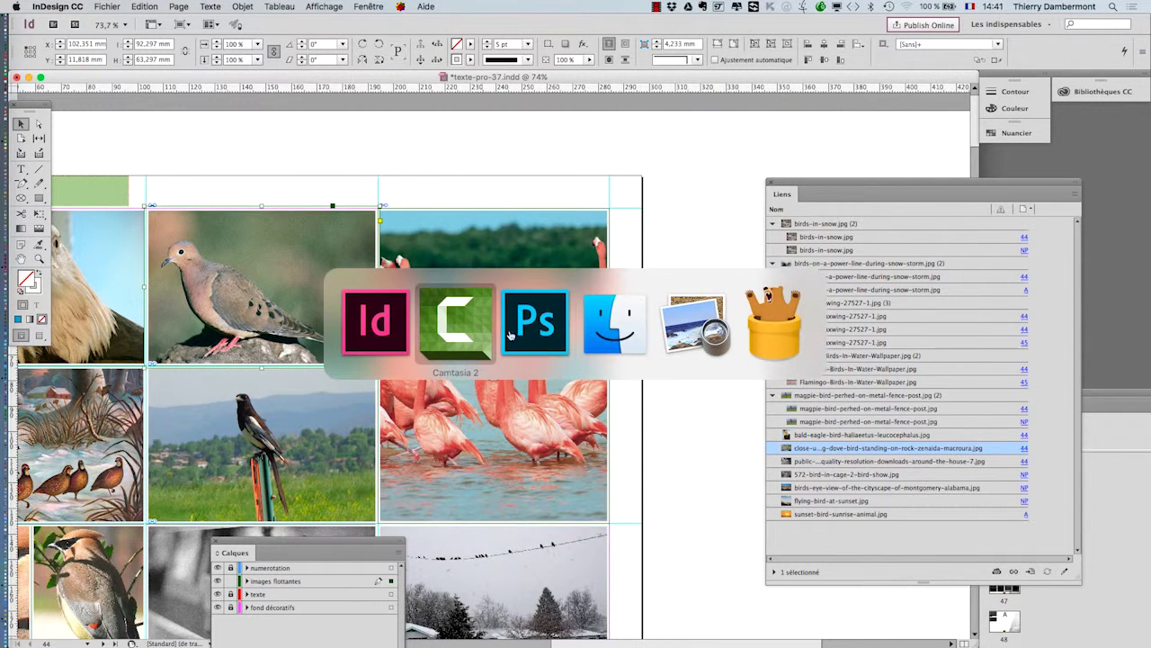
pyautogui.click(387, 338)
pyautogui.press('super+minus')
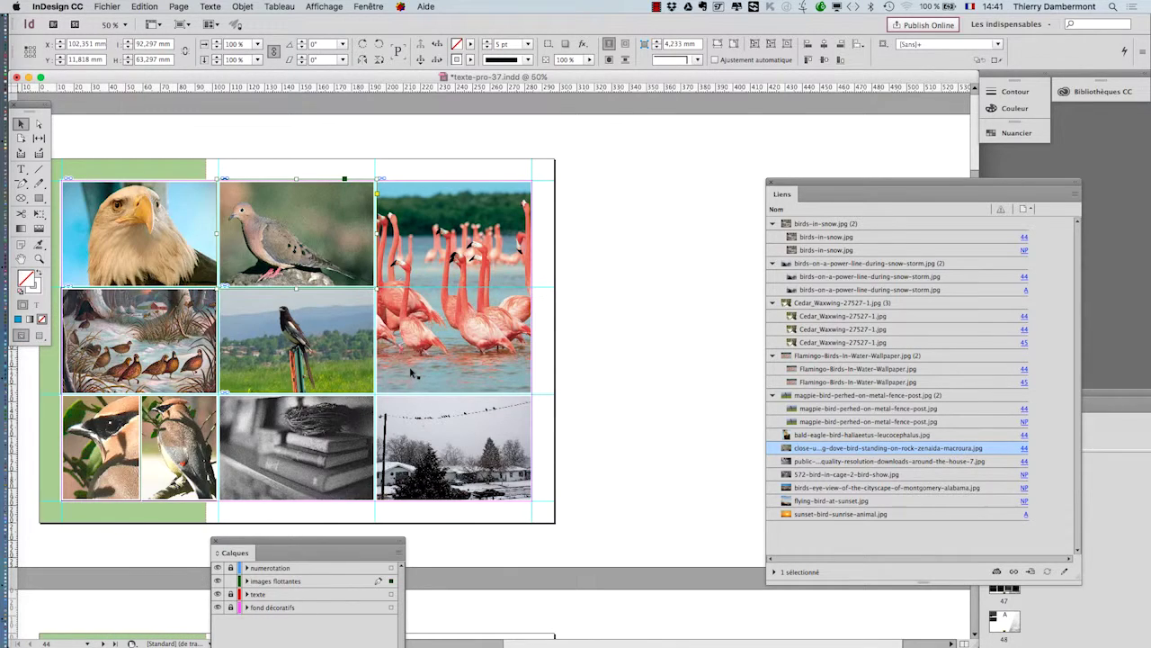
pyautogui.scroll(4, 285, 231)
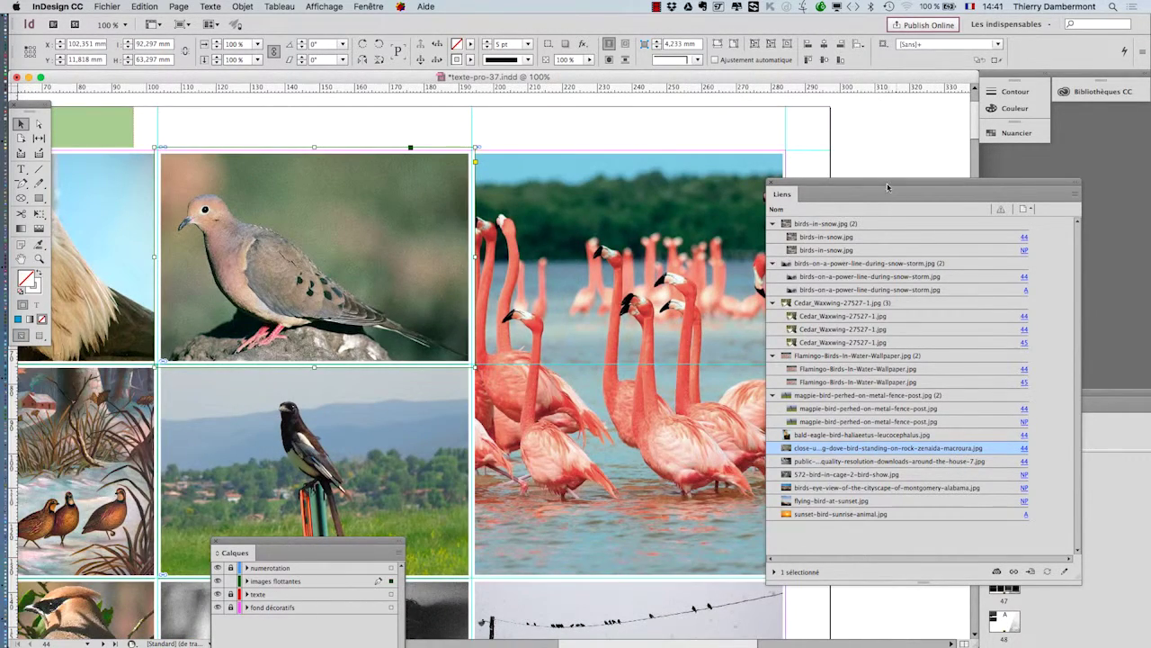
# Step: Move and widen the Liens panel, and select the dove image frame to view its relinking options
pyautogui.moveTo(890, 185); pyautogui.dragTo(778, 179)
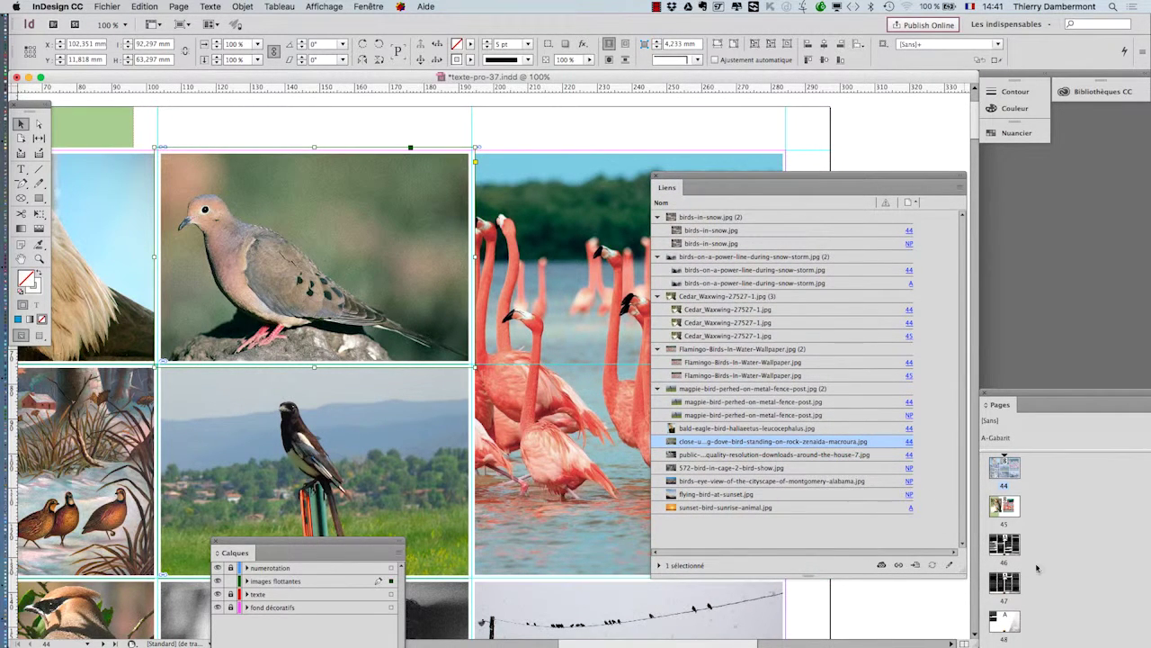
pyautogui.moveTo(982, 568); pyautogui.dragTo(1072, 560)
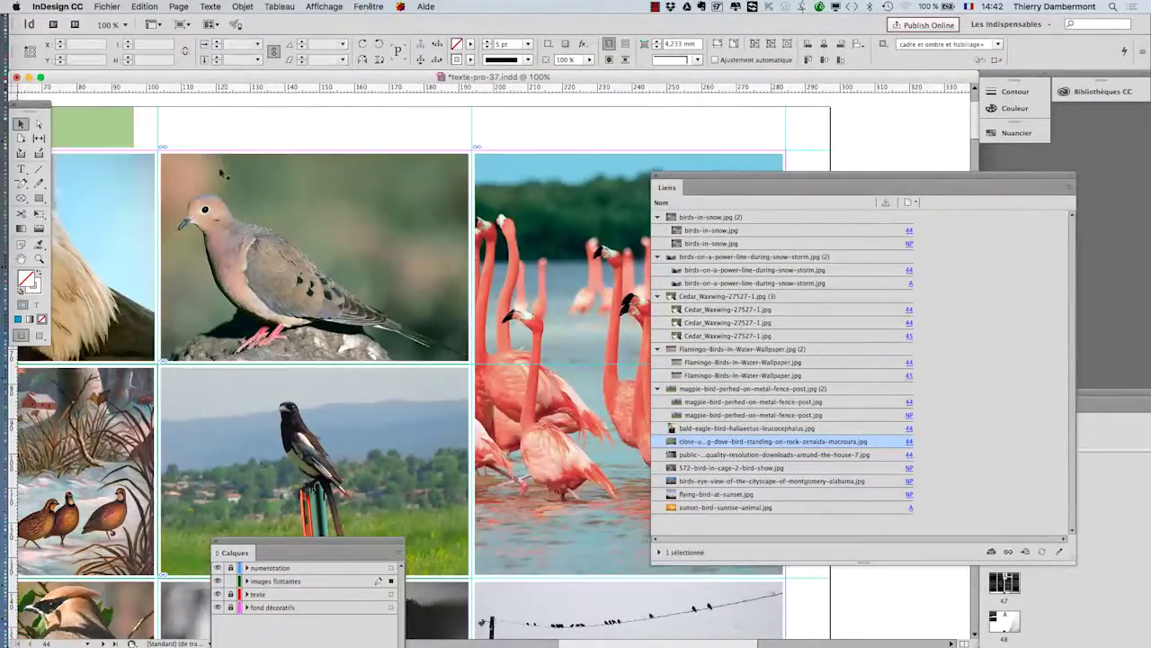
pyautogui.click(222, 173)
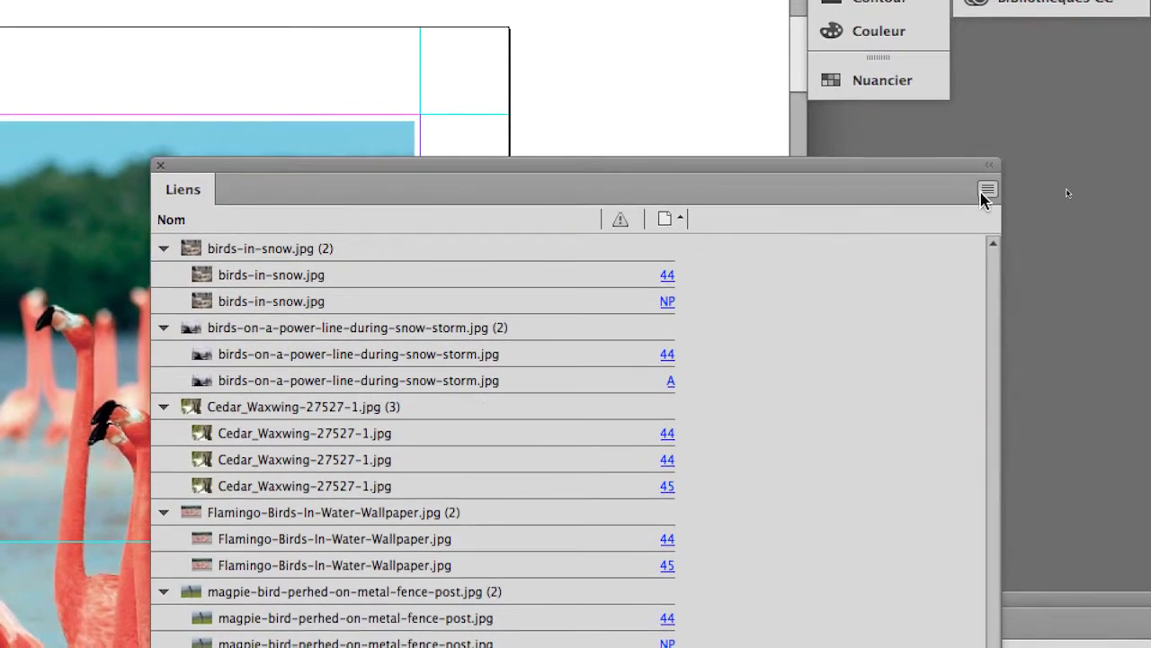
pyautogui.click(988, 191)
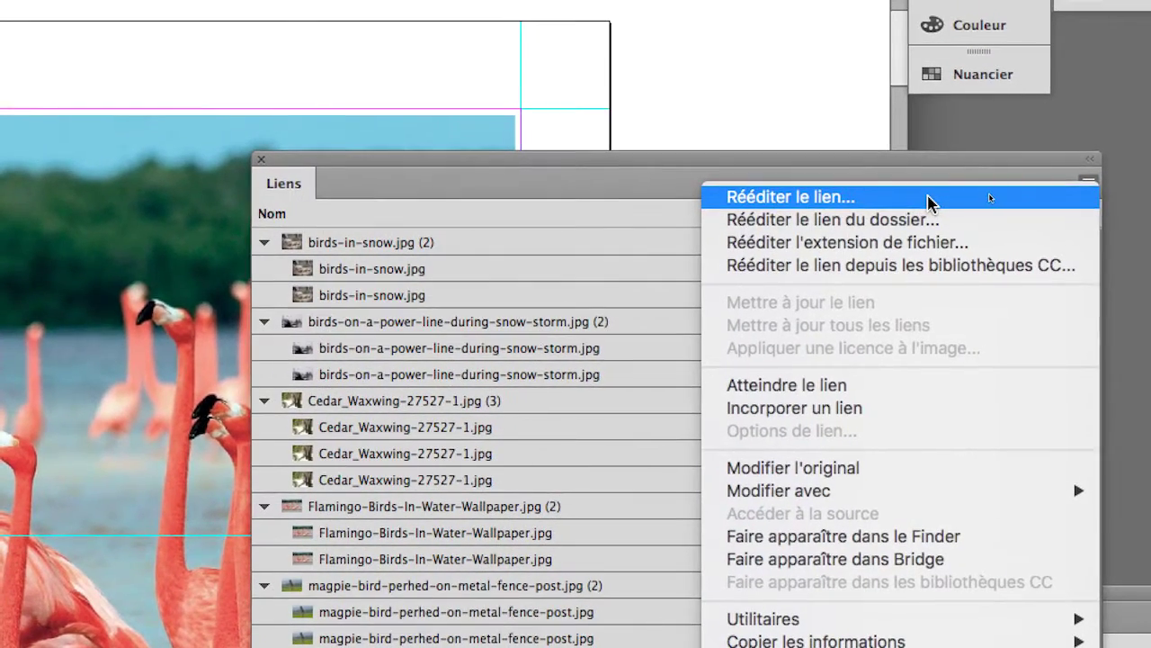
pyautogui.click(930, 200)
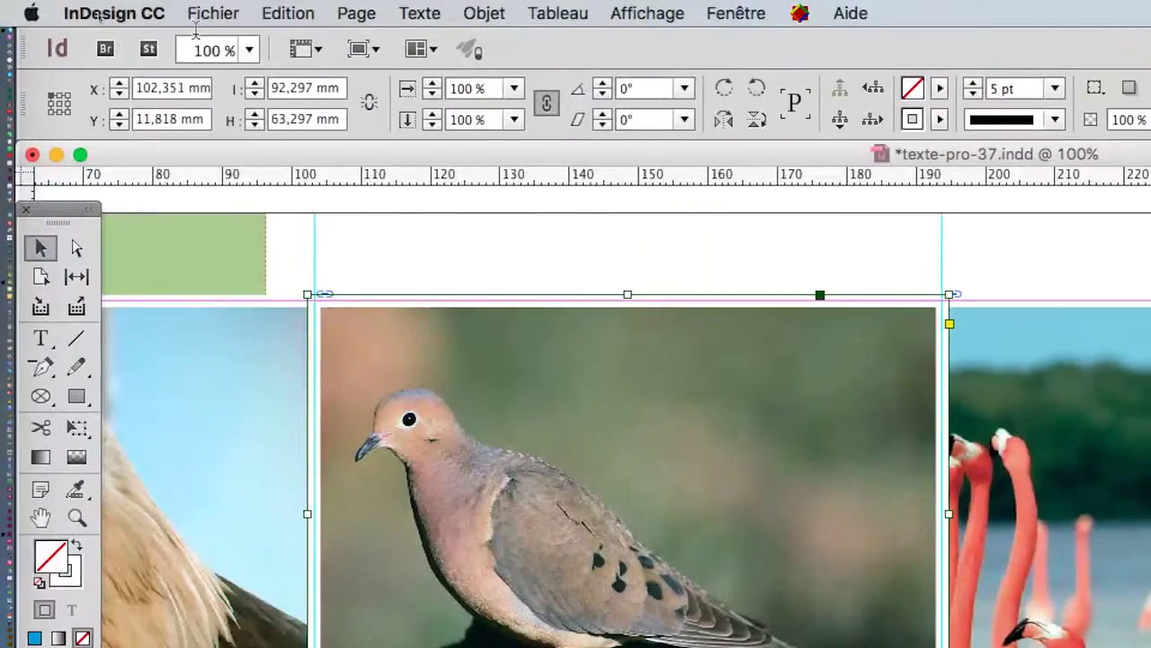
# Step: Import close-up-of-mourning-dove-bird-standing-on-rock-zenaida-macroura.psd from the images folder, replacing the selected dove image, and inspect it at 150% zoom
pyautogui.click(209, 13)
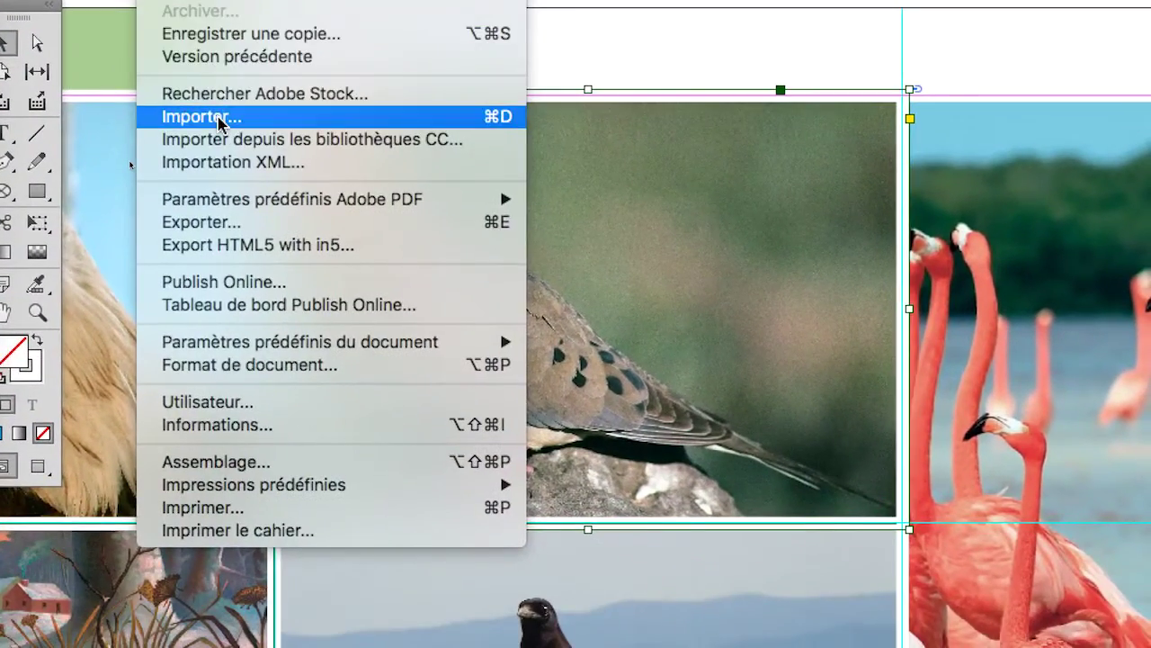
pyautogui.click(220, 124)
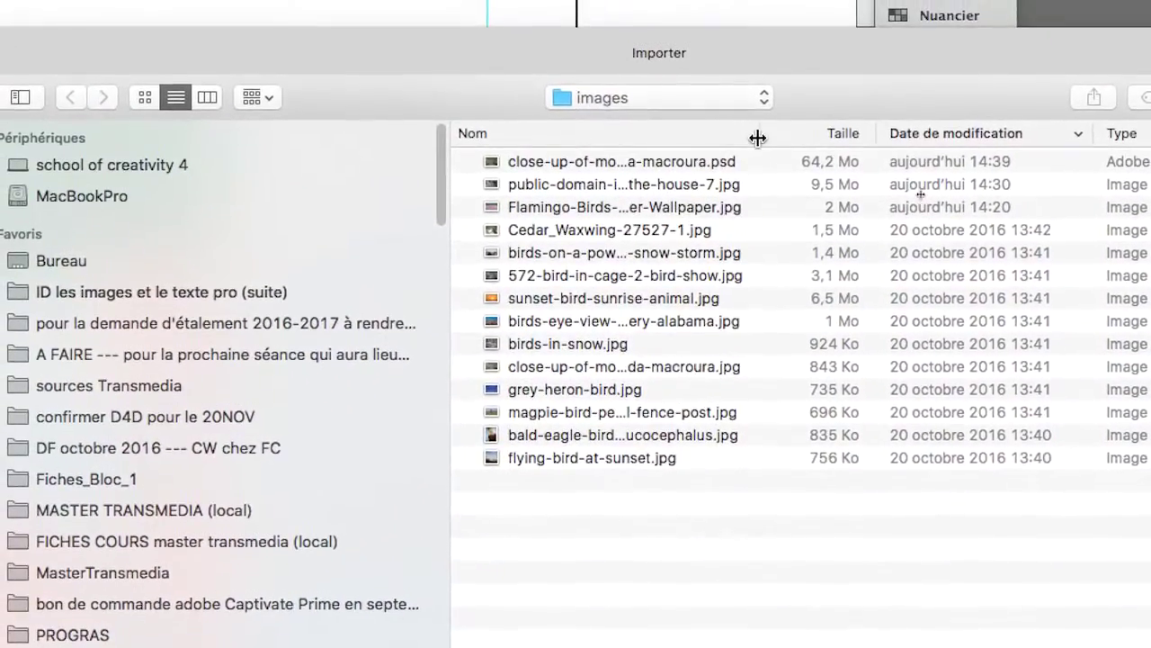
pyautogui.moveTo(695, 79); pyautogui.dragTo(966, 87)
pyautogui.moveTo(964, 140); pyautogui.dragTo(1020, 142)
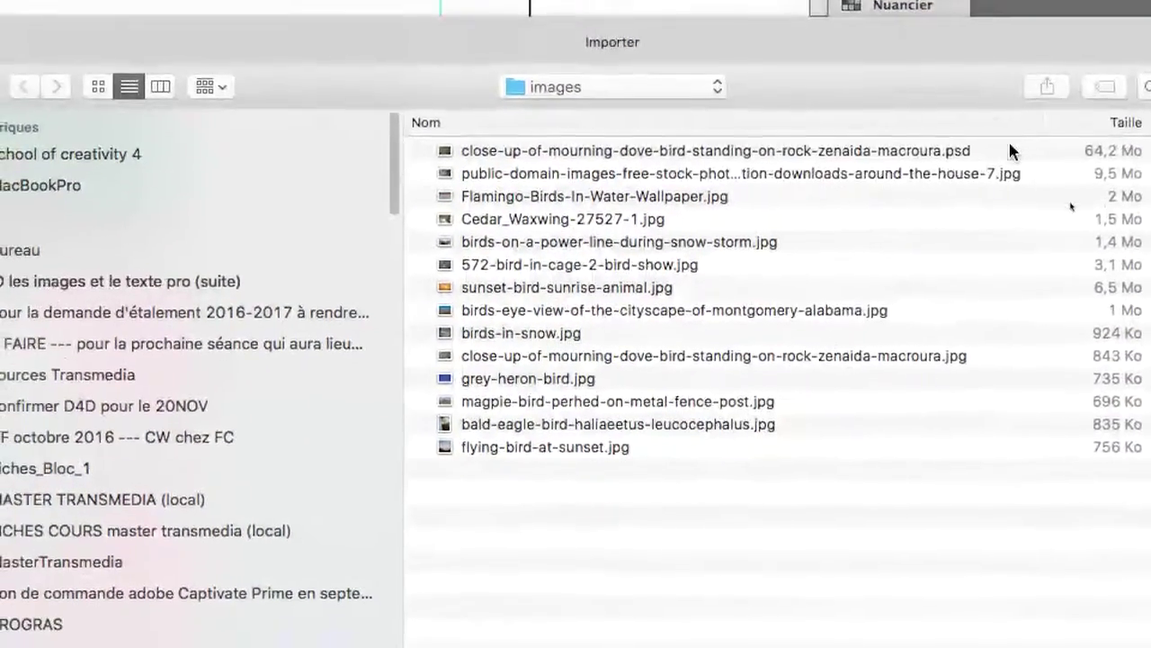
pyautogui.click(989, 156)
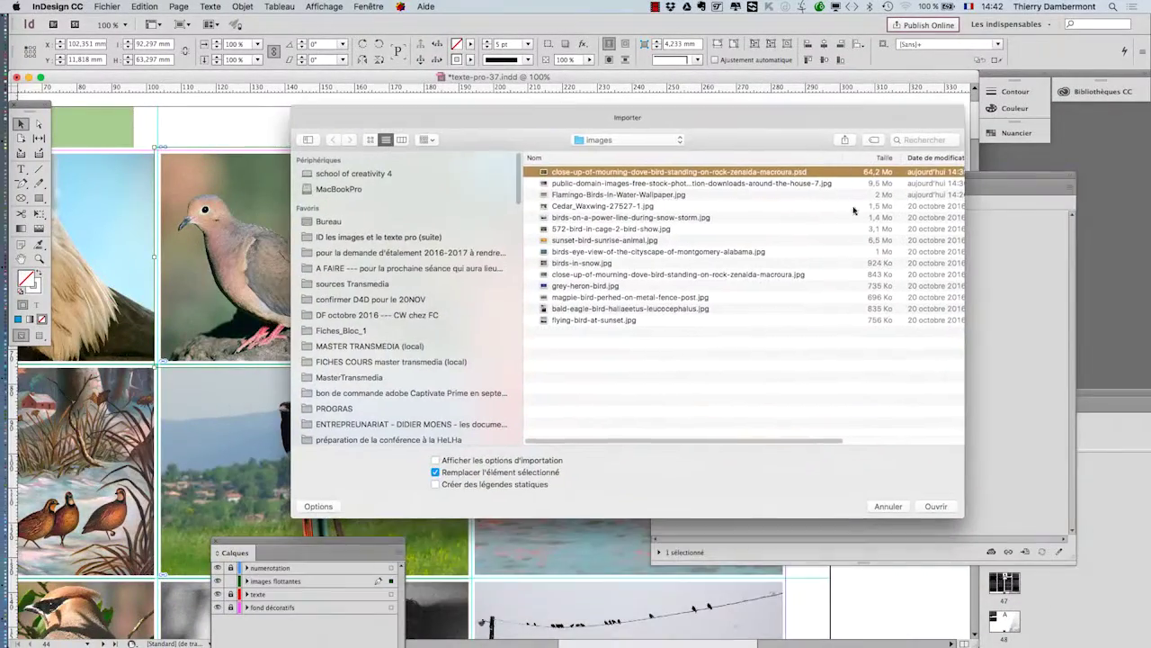
pyautogui.click(935, 506)
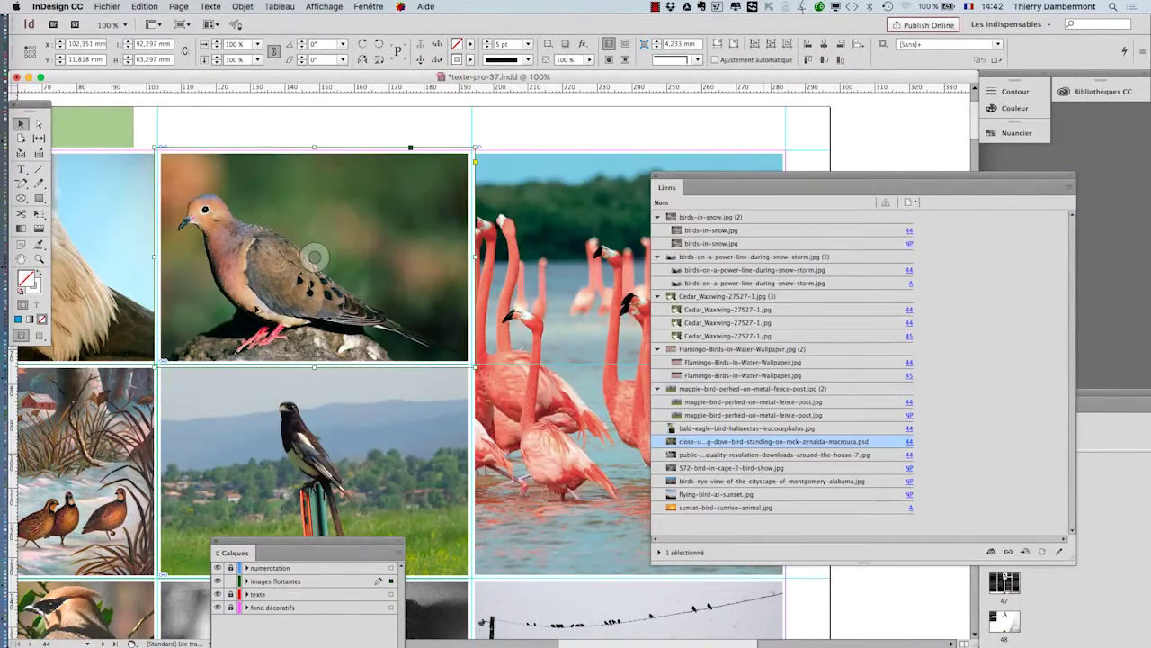
pyautogui.scroll(2, 238, 293)
pyautogui.scroll(1, 238, 292)
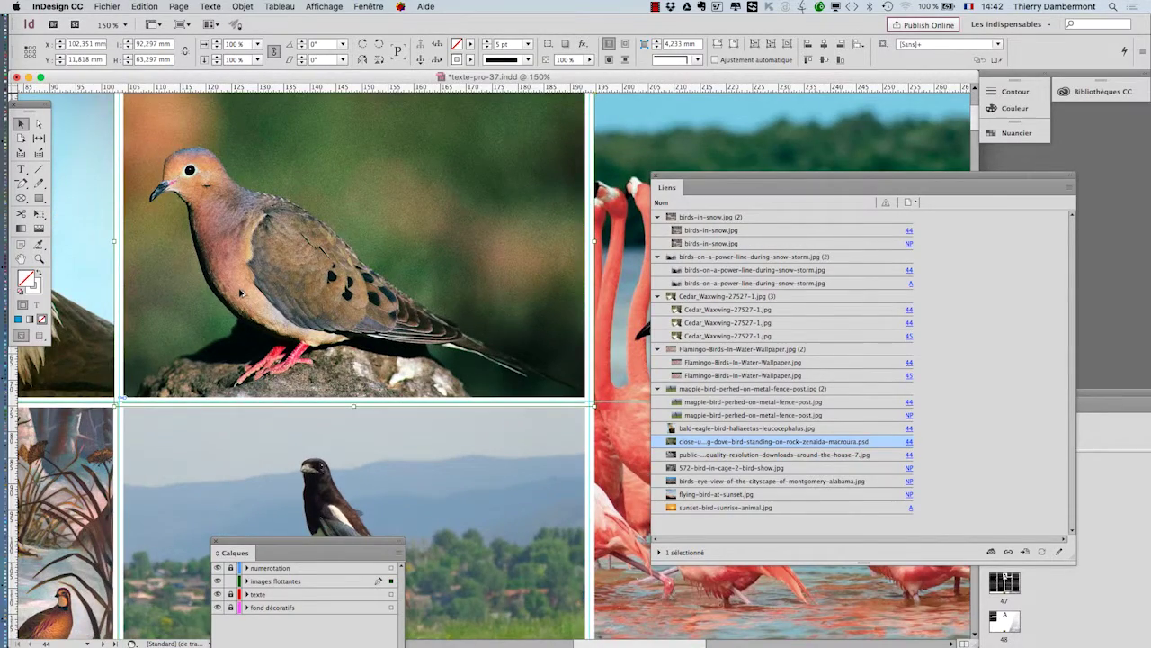
# Step: Switch to Photoshop and move the Propriétés and Calques panels clear of the dove photo
pyautogui.scroll(2, 240, 292)
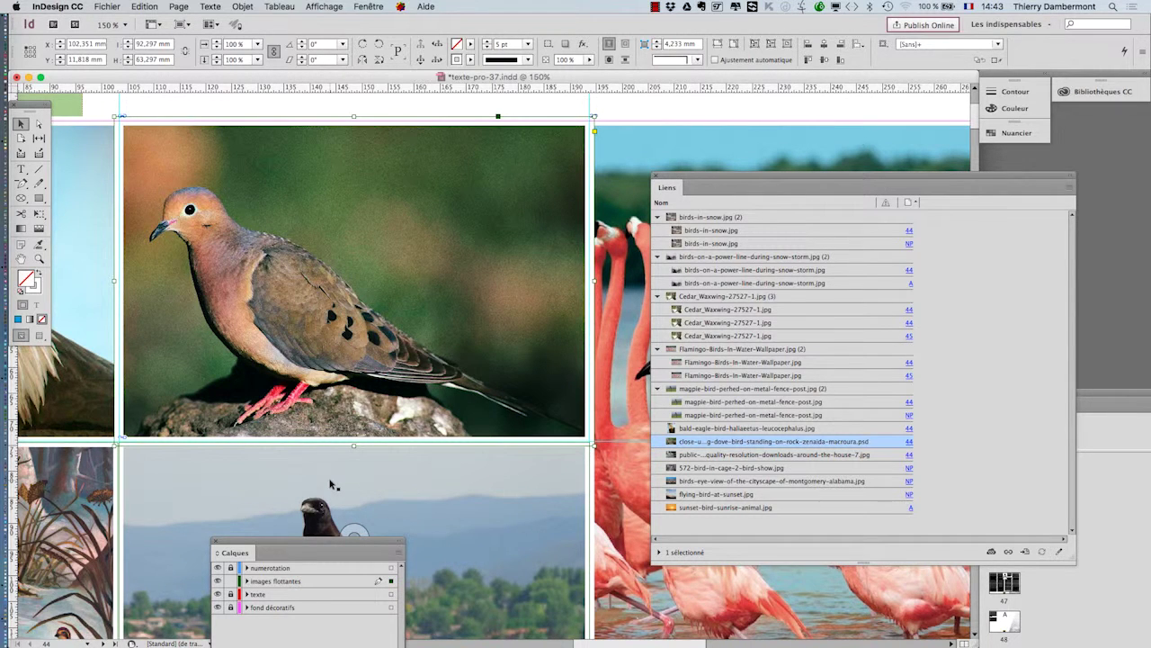
pyautogui.press('super+Tab')
pyautogui.press('super+Tab')
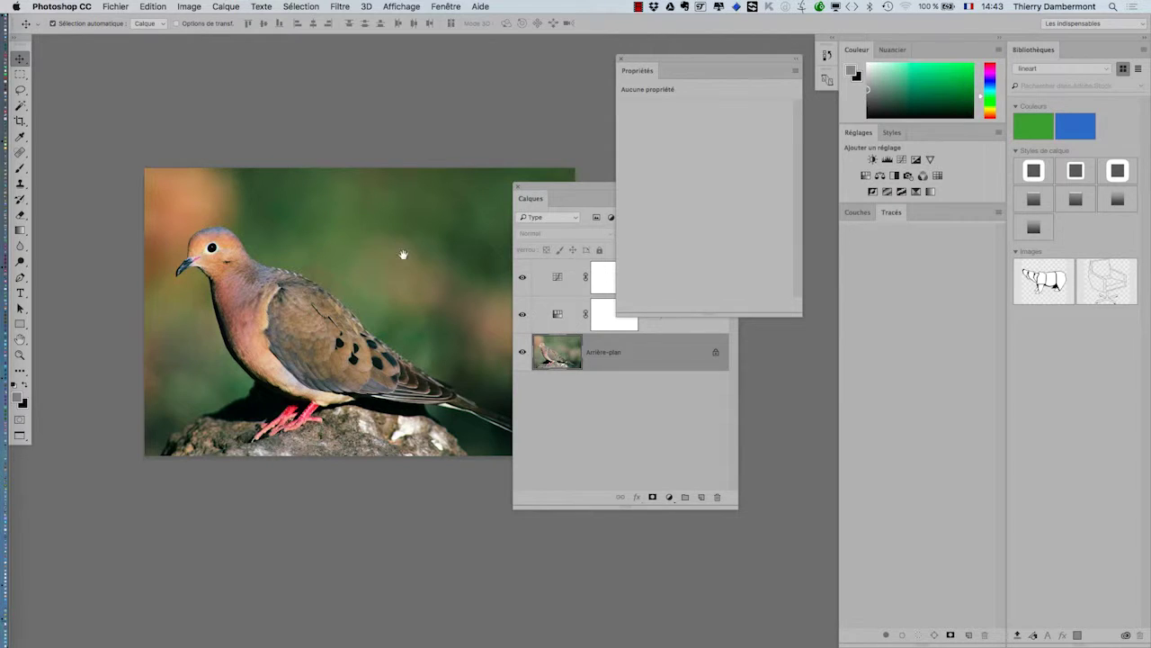
pyautogui.moveTo(641, 57); pyautogui.dragTo(729, 59)
pyautogui.moveTo(593, 186); pyautogui.dragTo(708, 172)
# Step: Add a Courbes adjustment layer directly above Arrière-plan and brighten it strongly, raising input 92 to output 215
pyautogui.click(237, 5)
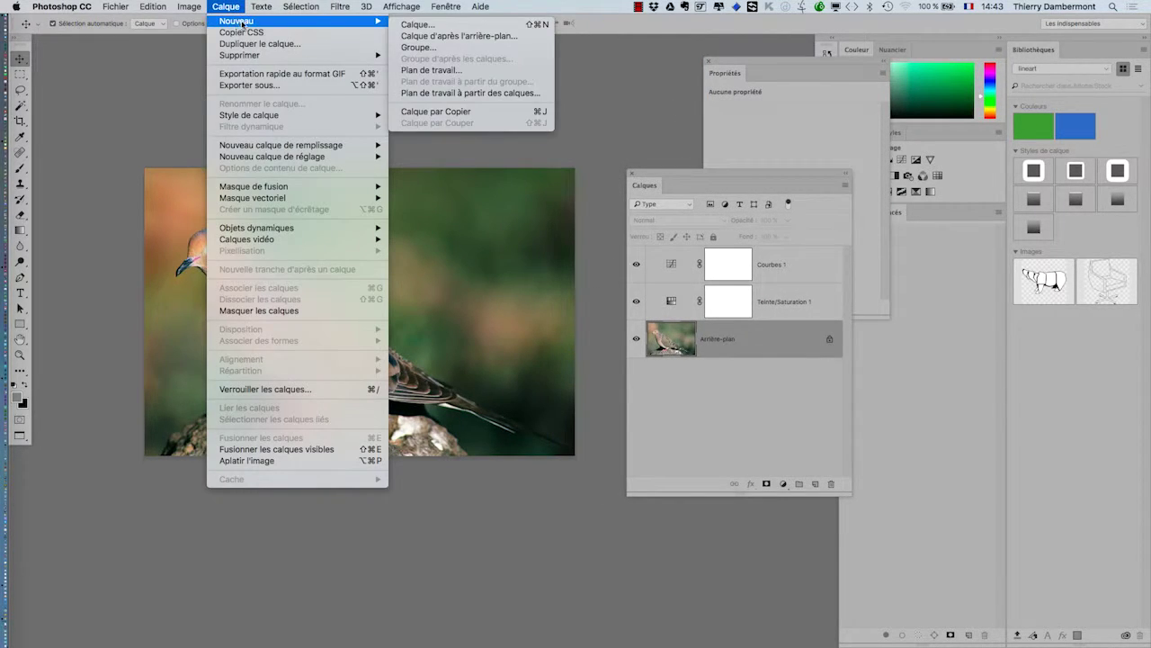
pyautogui.moveTo(249, 158)
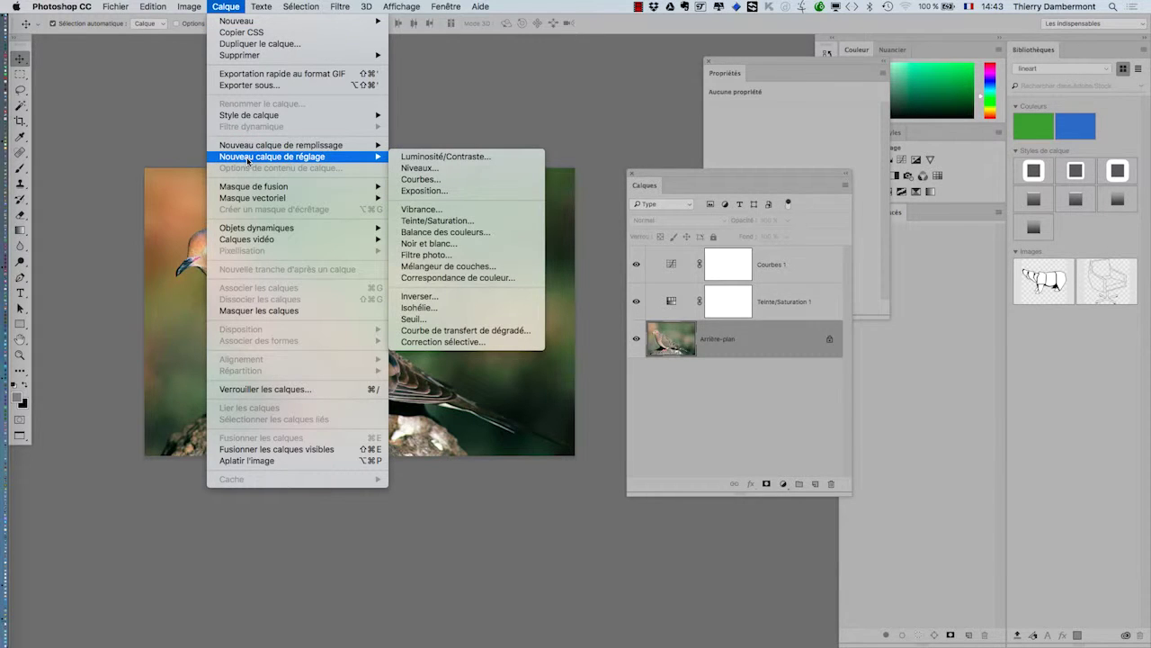
pyautogui.click(455, 180)
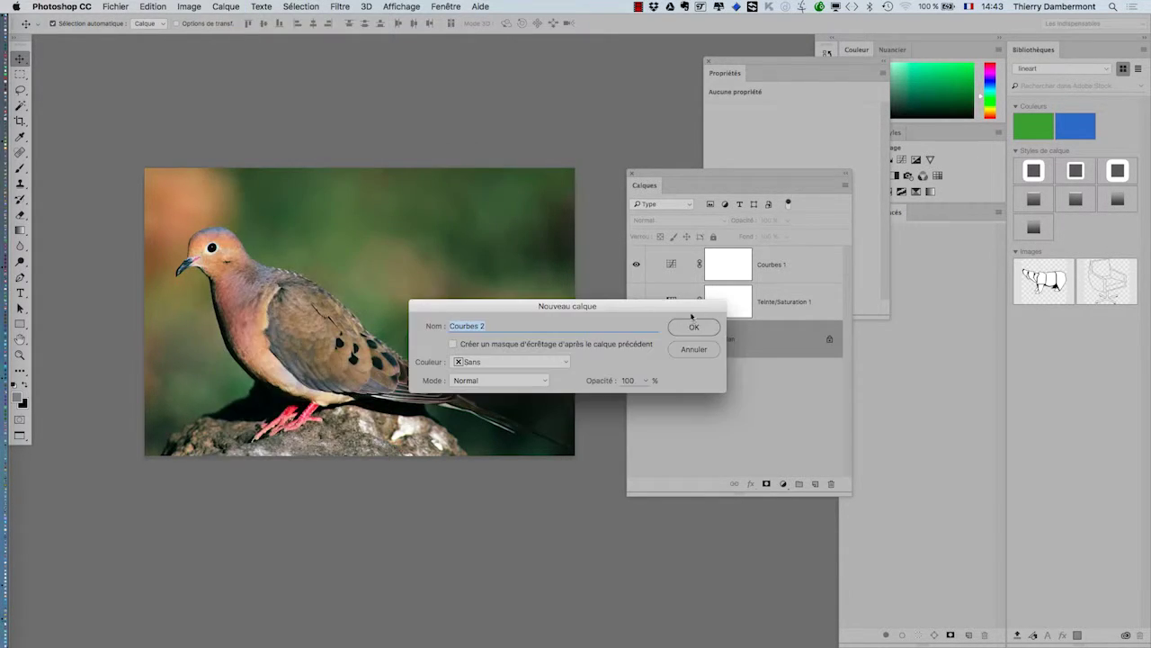
pyautogui.click(690, 325)
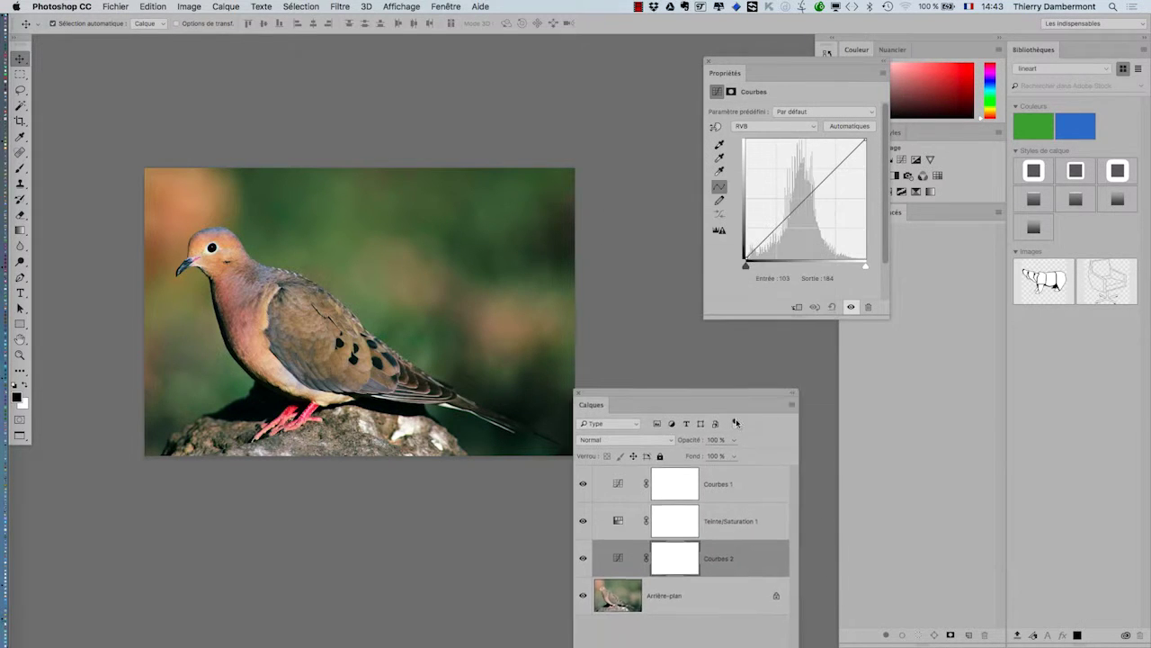
pyautogui.moveTo(789, 205); pyautogui.dragTo(789, 157)
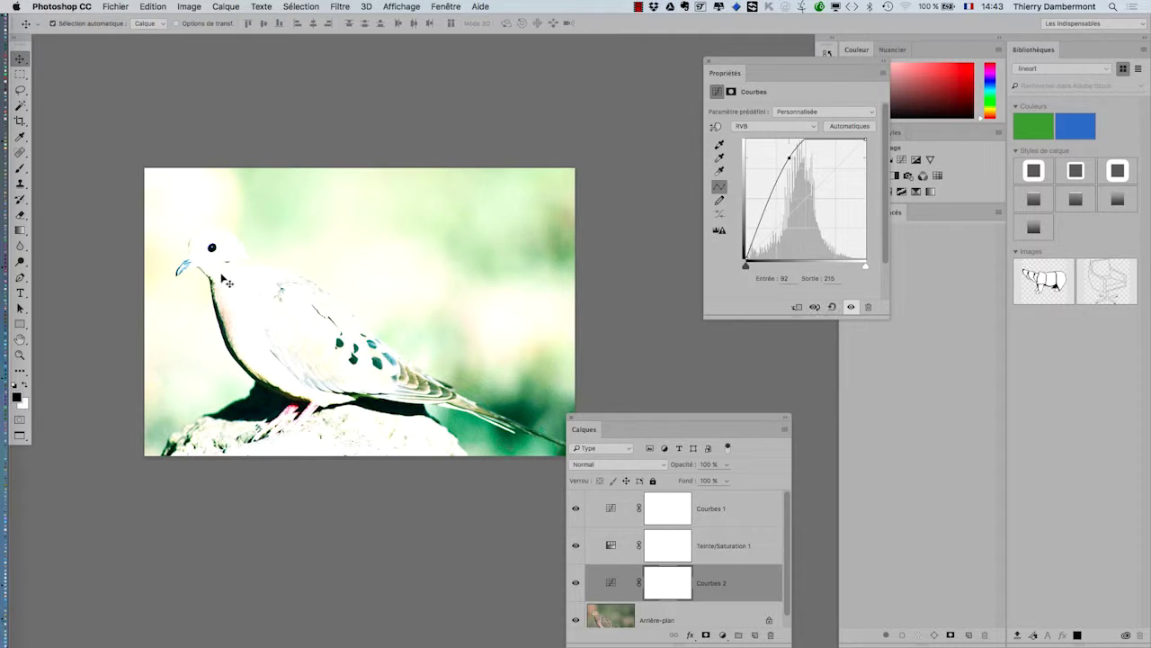
pyautogui.scroll(5, 230, 282)
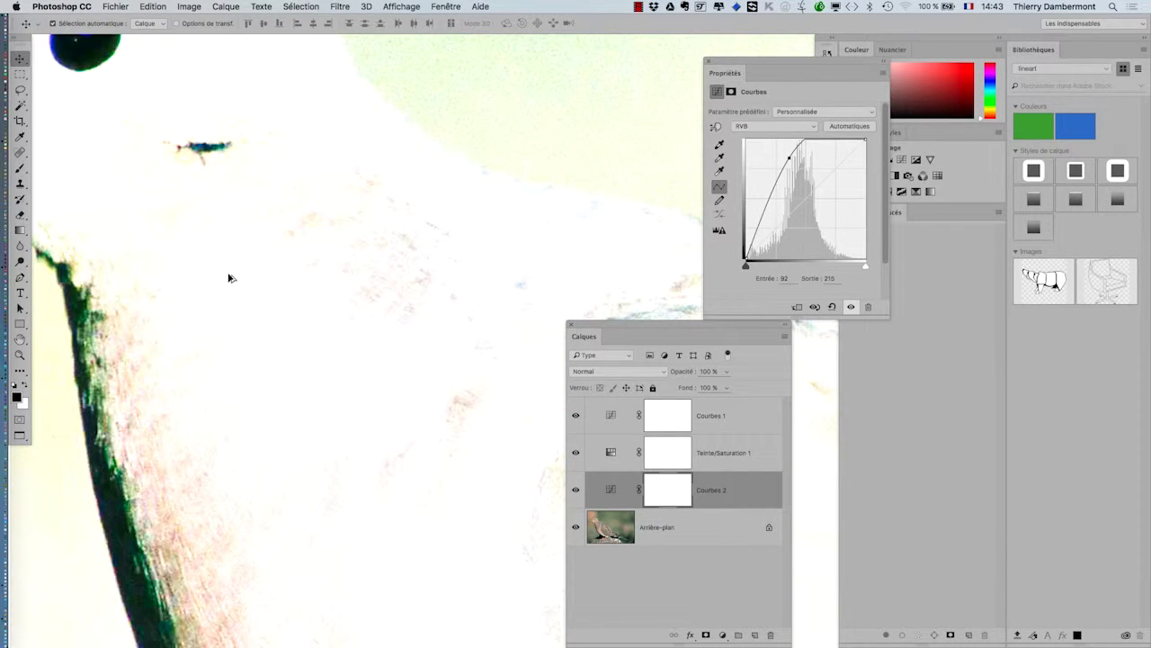
pyautogui.scroll(-6, 228, 278)
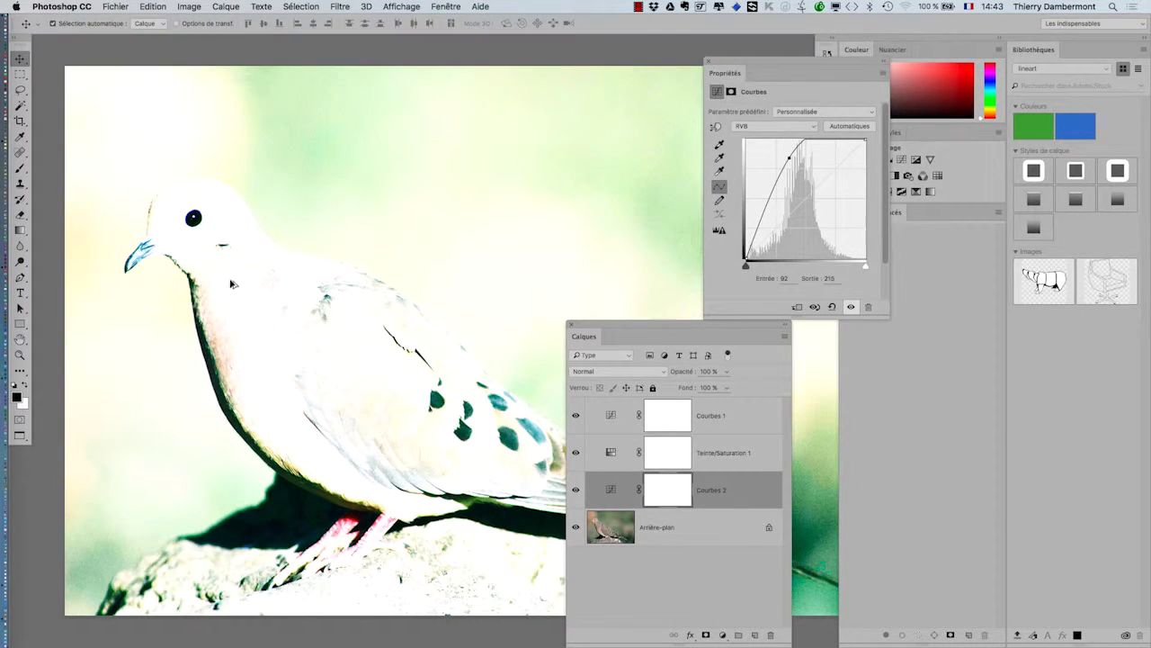
# Step: Add an Inverser adjustment layer named Négatif 1 above Courbes 2
pyautogui.click(226, 6)
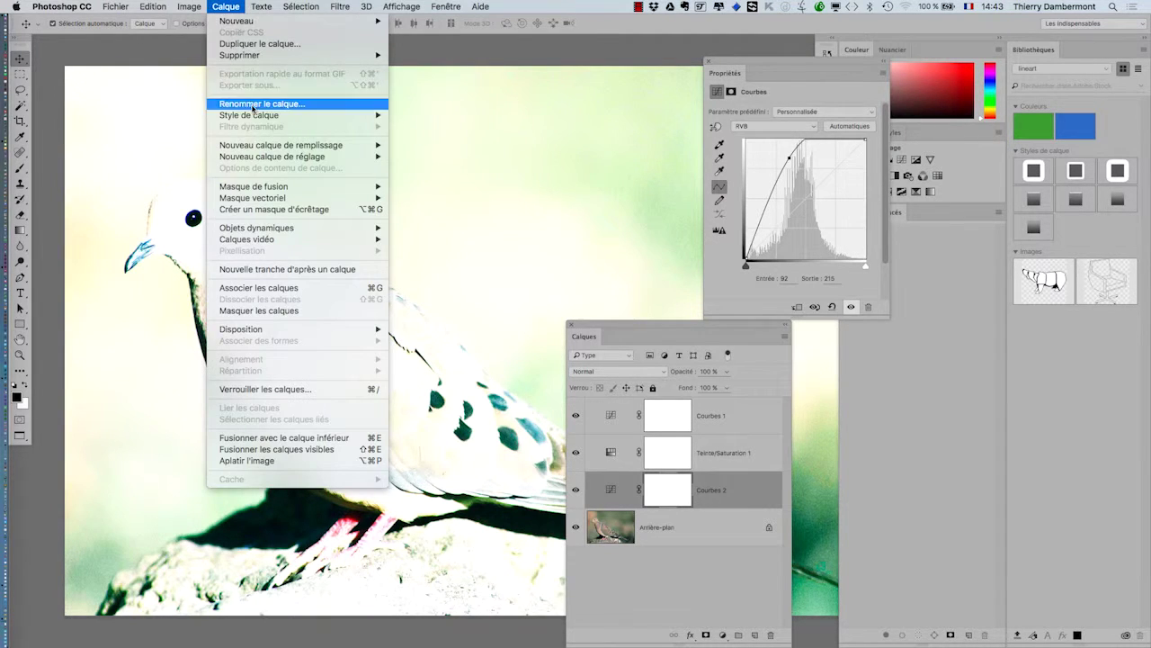
pyautogui.moveTo(331, 157)
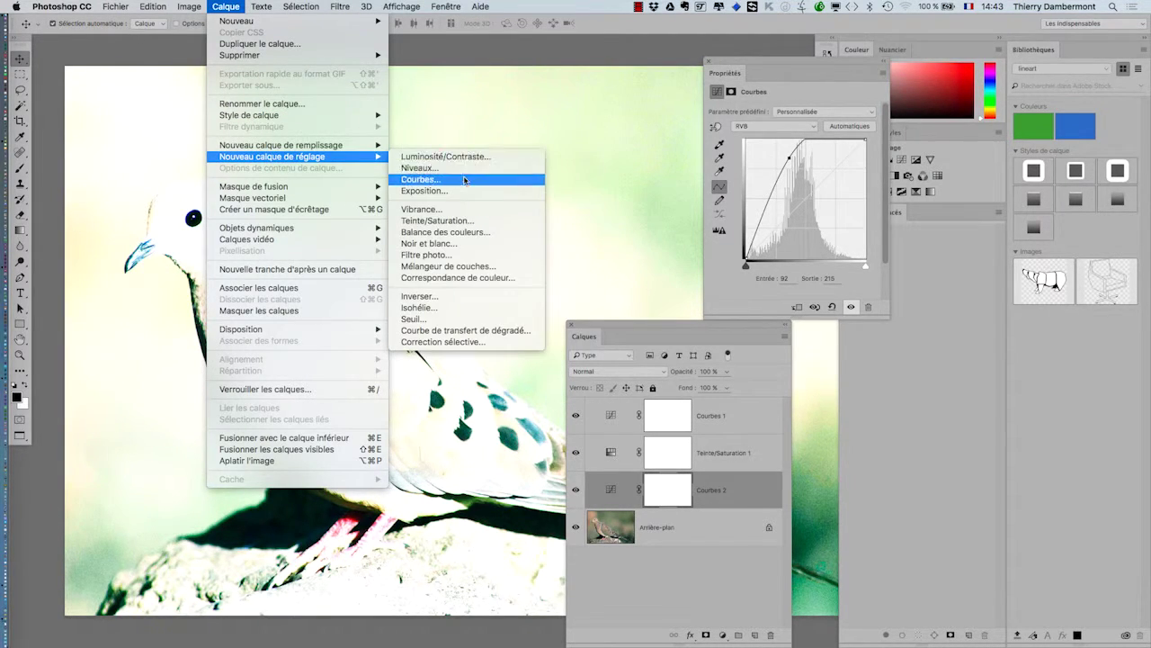
pyautogui.click(465, 300)
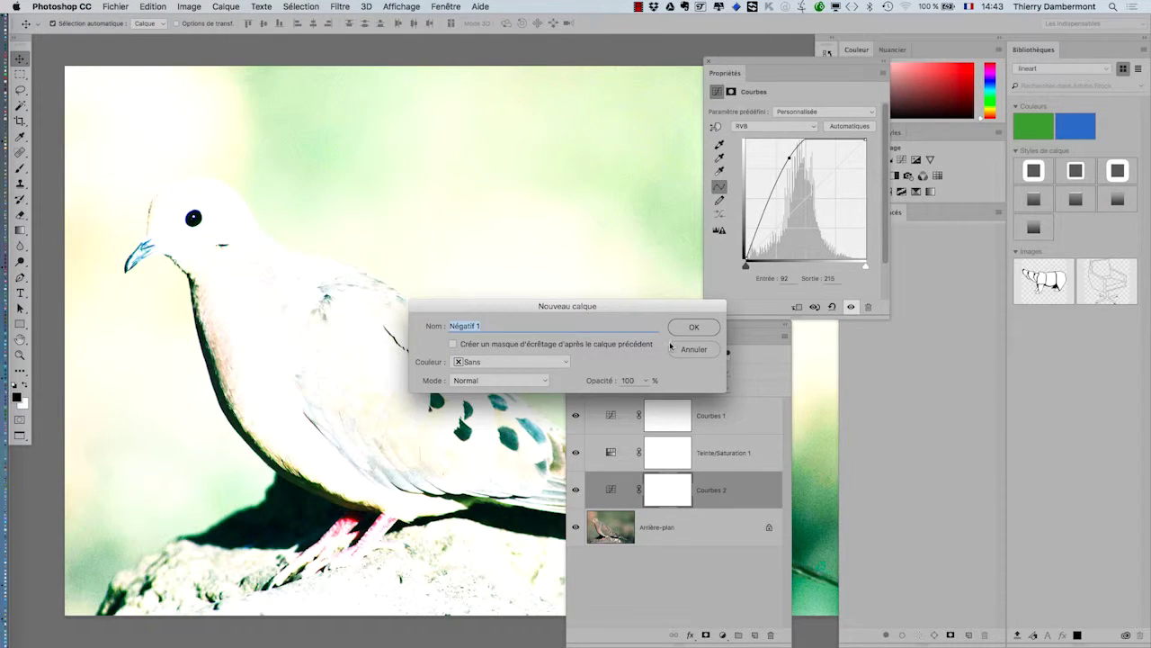
pyautogui.click(681, 333)
pyautogui.scroll(-1, 452, 314)
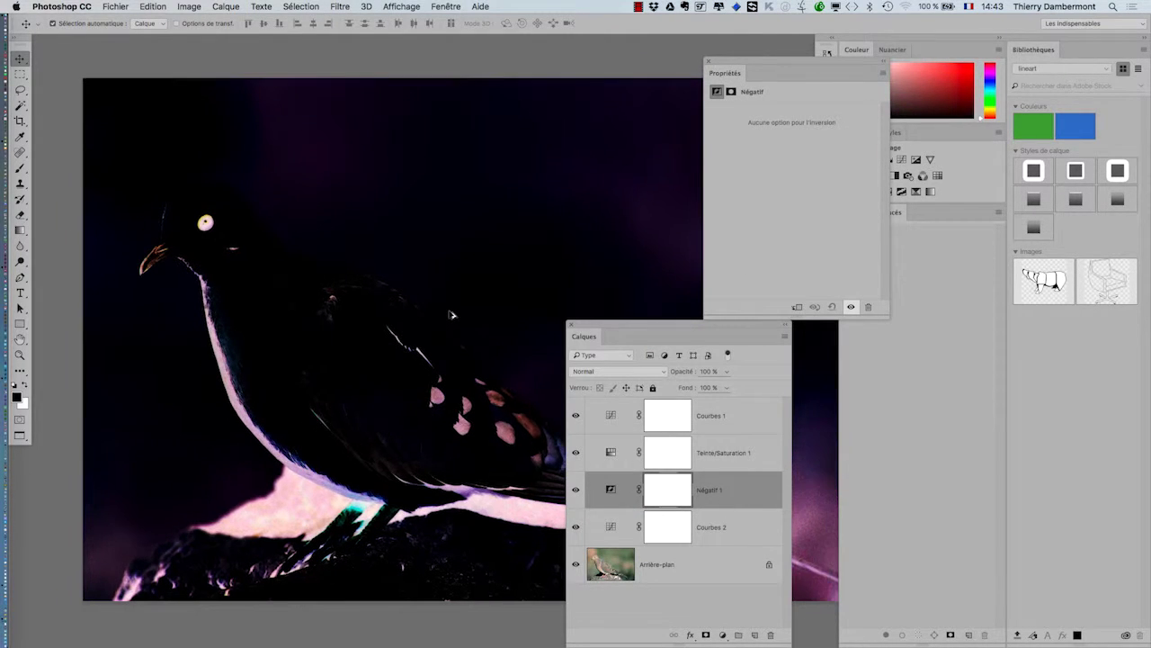
# Step: Save the inverted dove PSD, then switch to InDesign and update its modified link
pyautogui.click(102, 6)
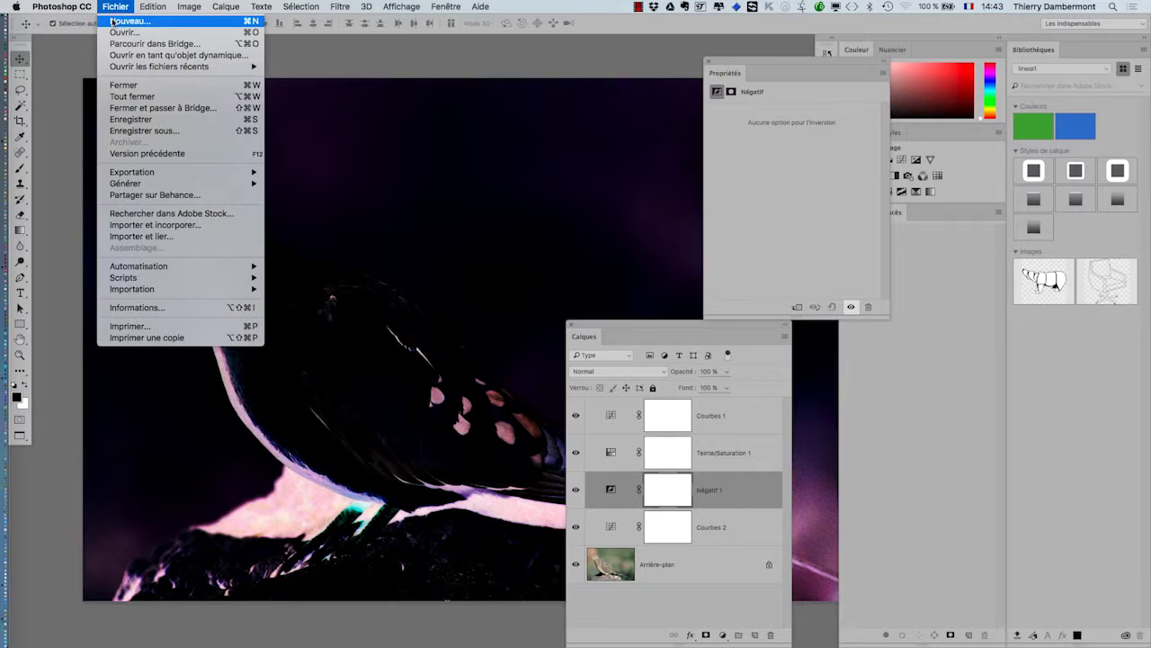
pyautogui.click(141, 122)
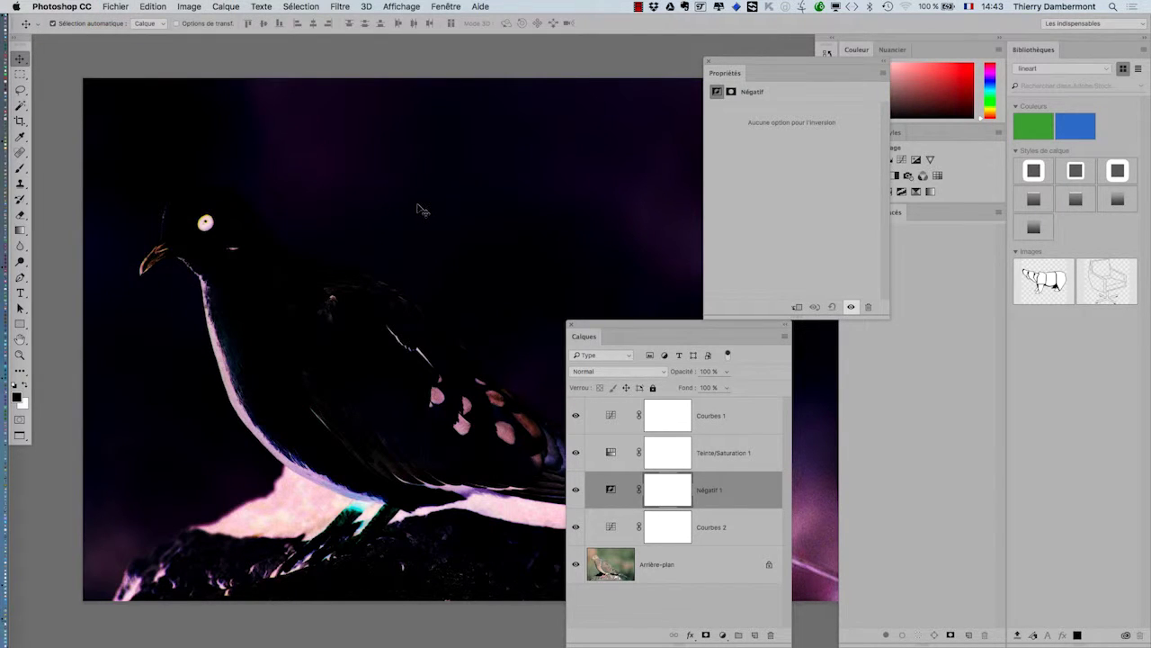
pyautogui.press('super+Tab')
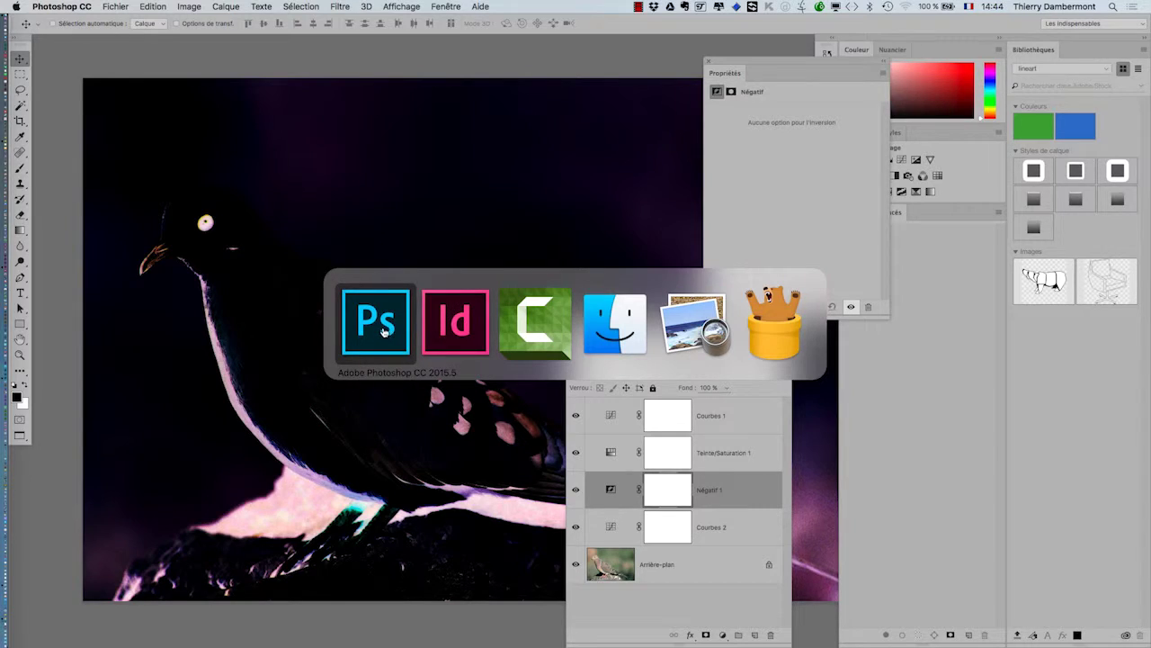
pyautogui.click(455, 321)
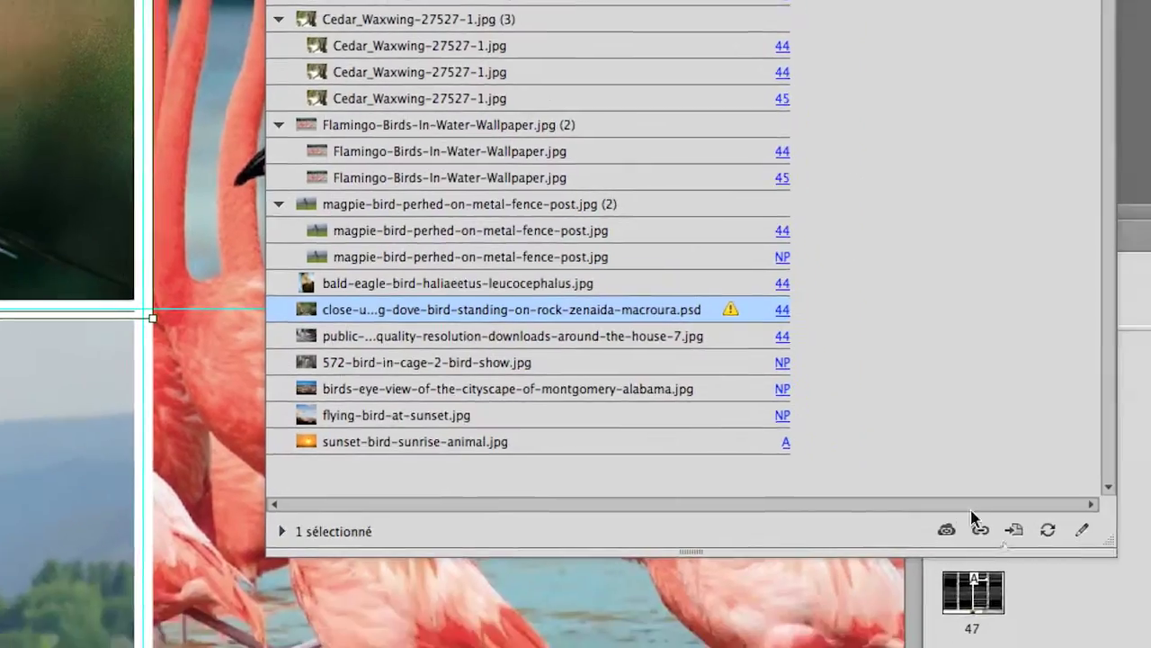
pyautogui.click(1048, 528)
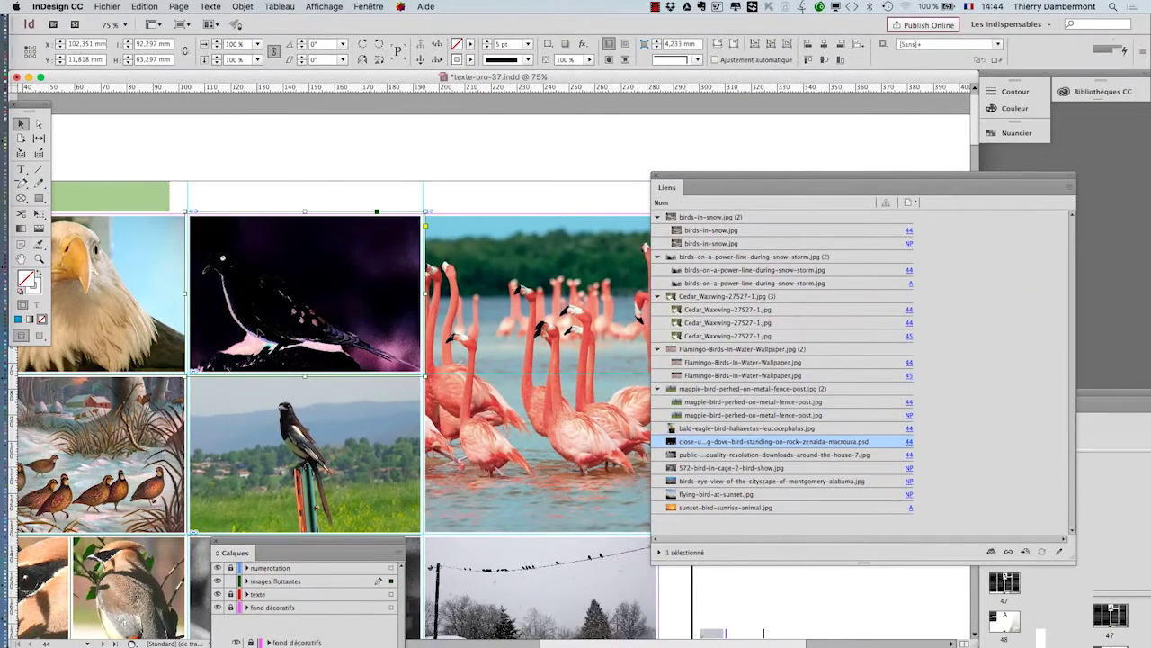
# Step: Return to Photoshop and hide the Négatif 1 and Courbes 2 adjustment layers of the dove photo
pyautogui.press('super+Tab')
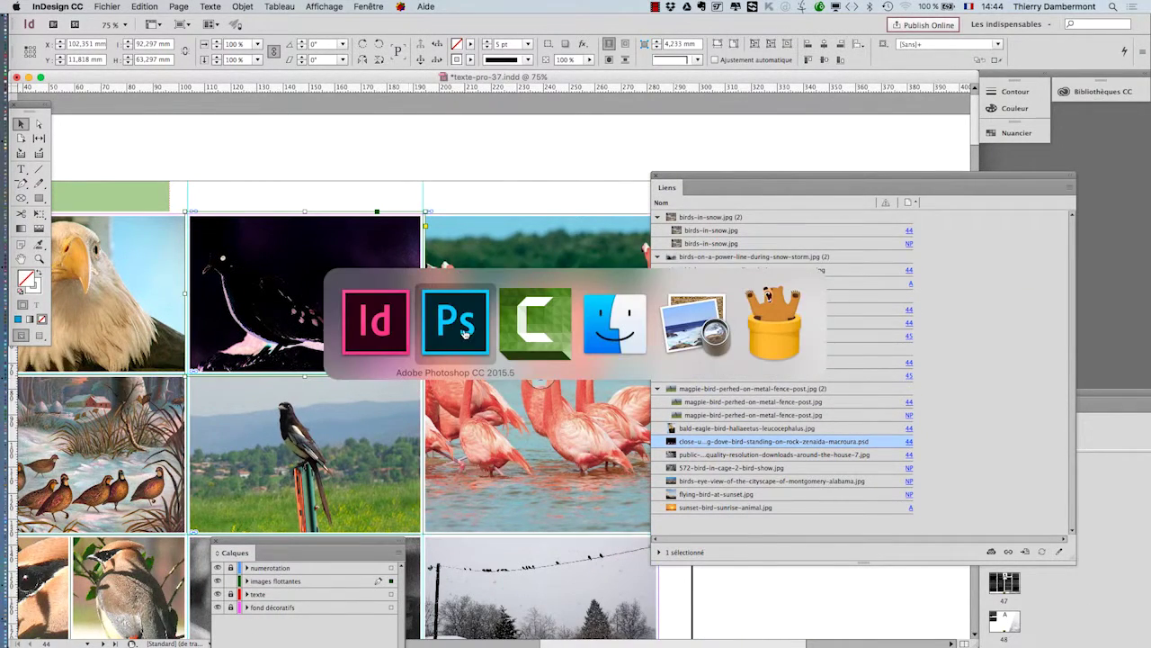
pyautogui.scroll(5, 211, 275)
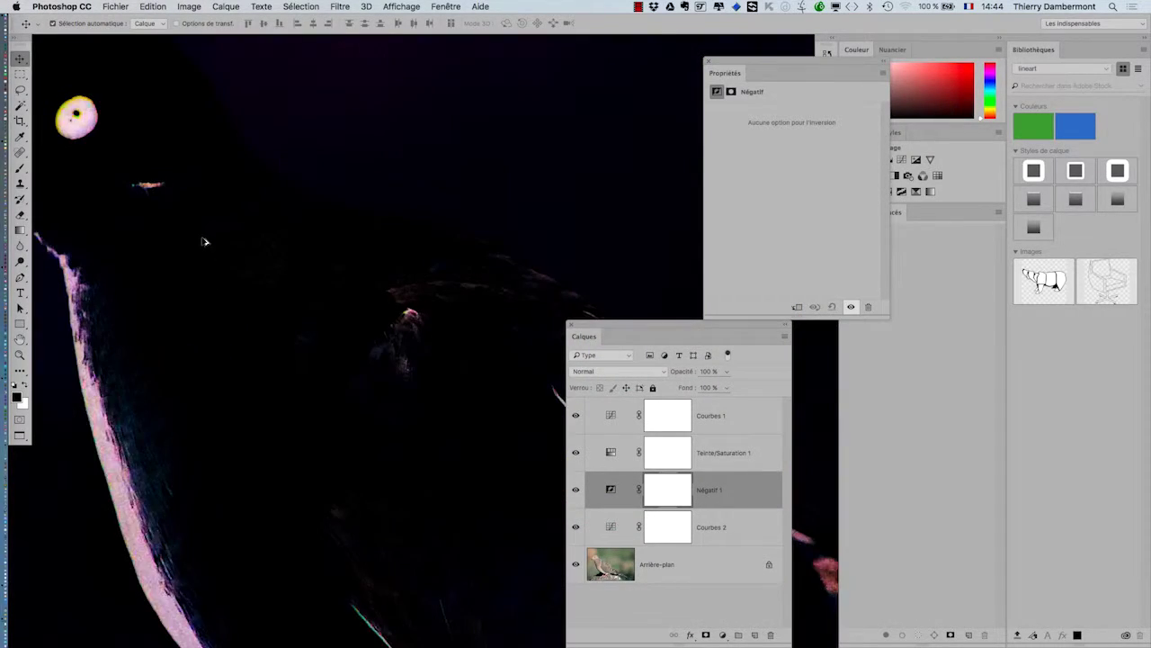
pyautogui.scroll(1, 205, 241)
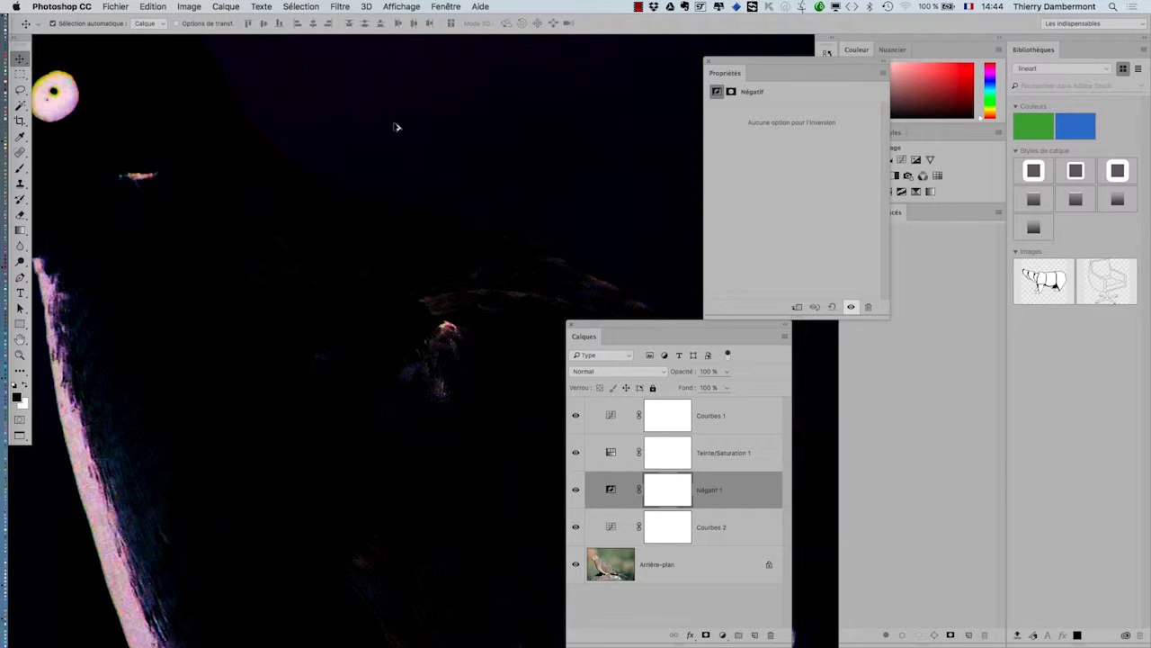
pyautogui.moveTo(633, 319); pyautogui.dragTo(669, 190)
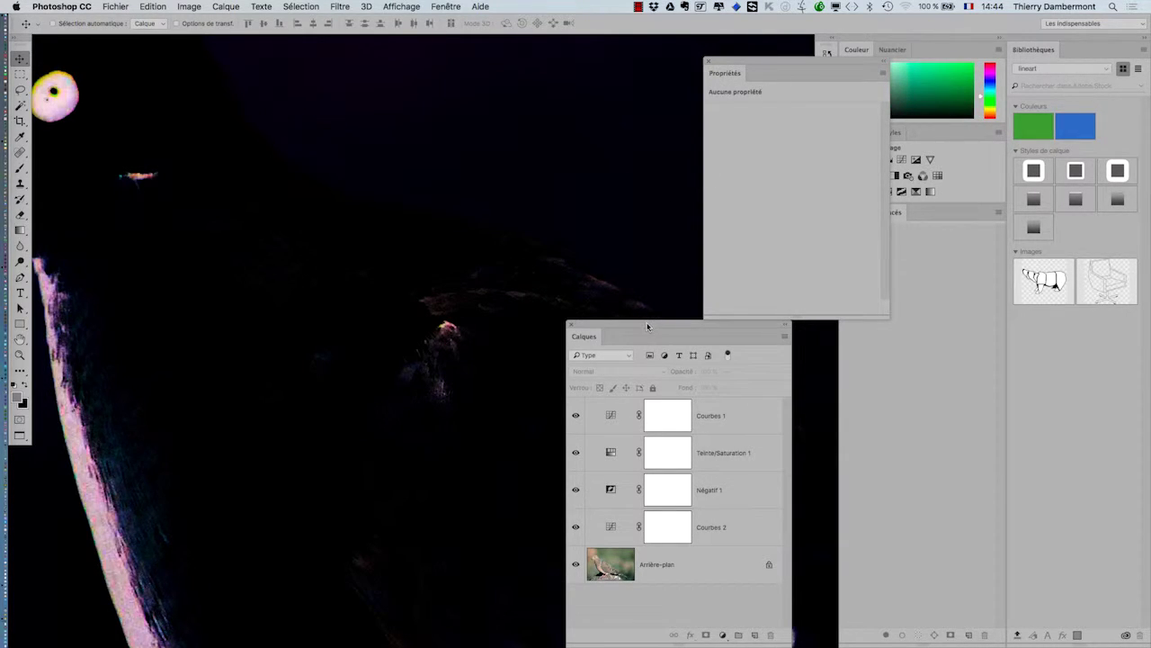
pyautogui.moveTo(643, 322); pyautogui.dragTo(641, 143)
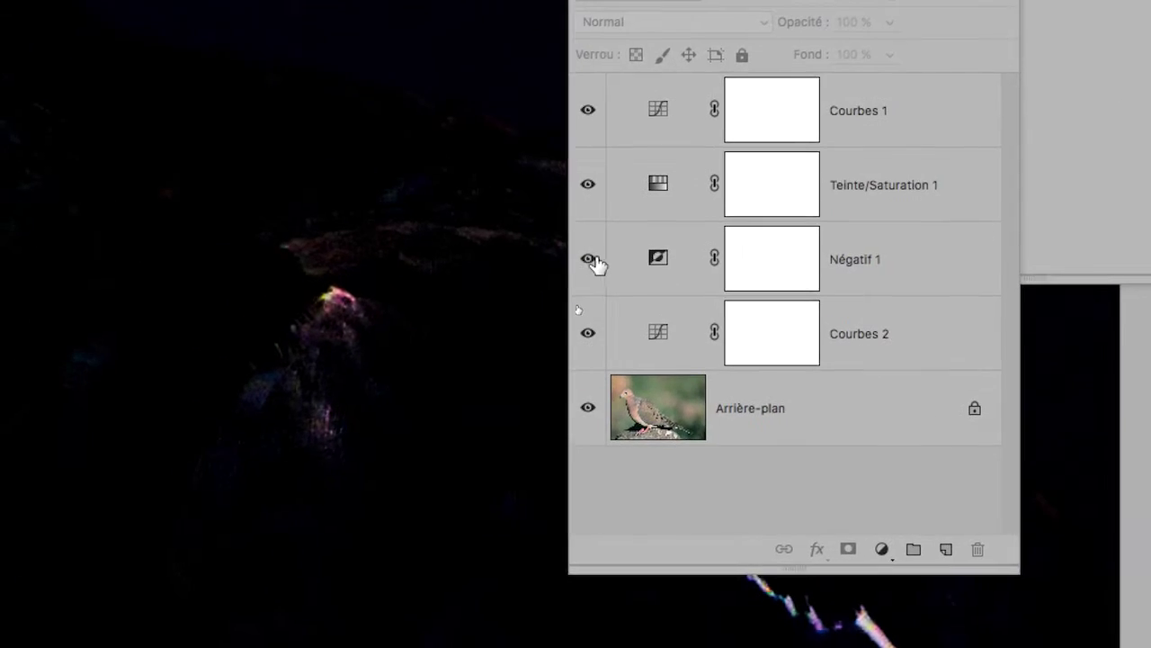
pyautogui.moveTo(573, 307); pyautogui.dragTo(575, 330)
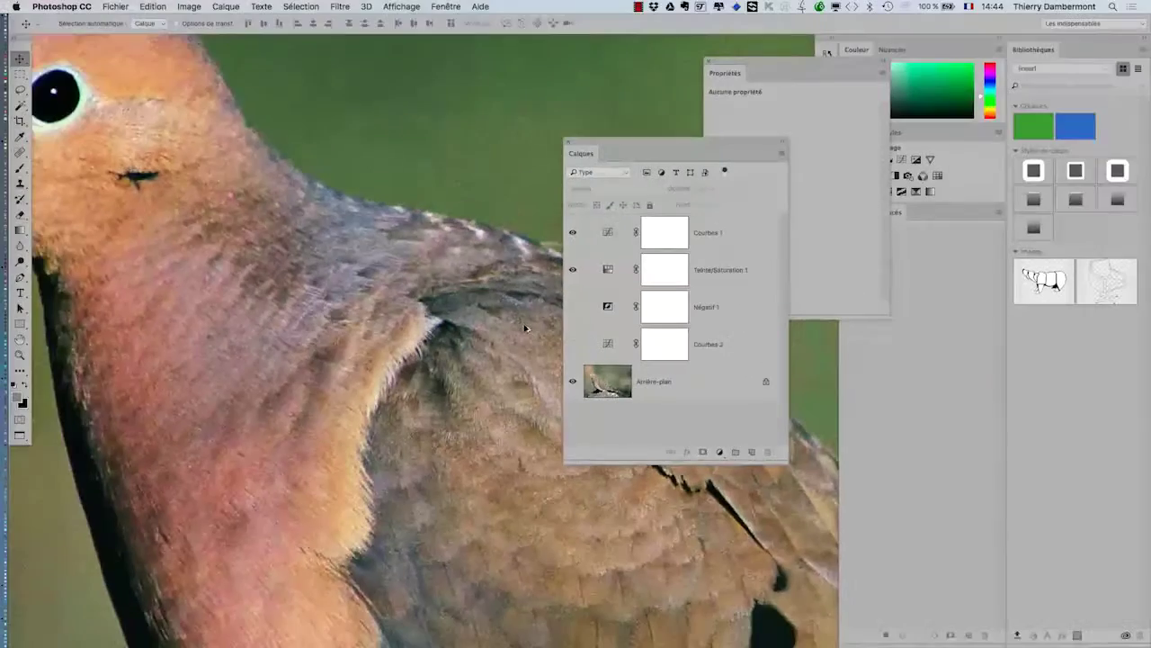
pyautogui.press('super+0')
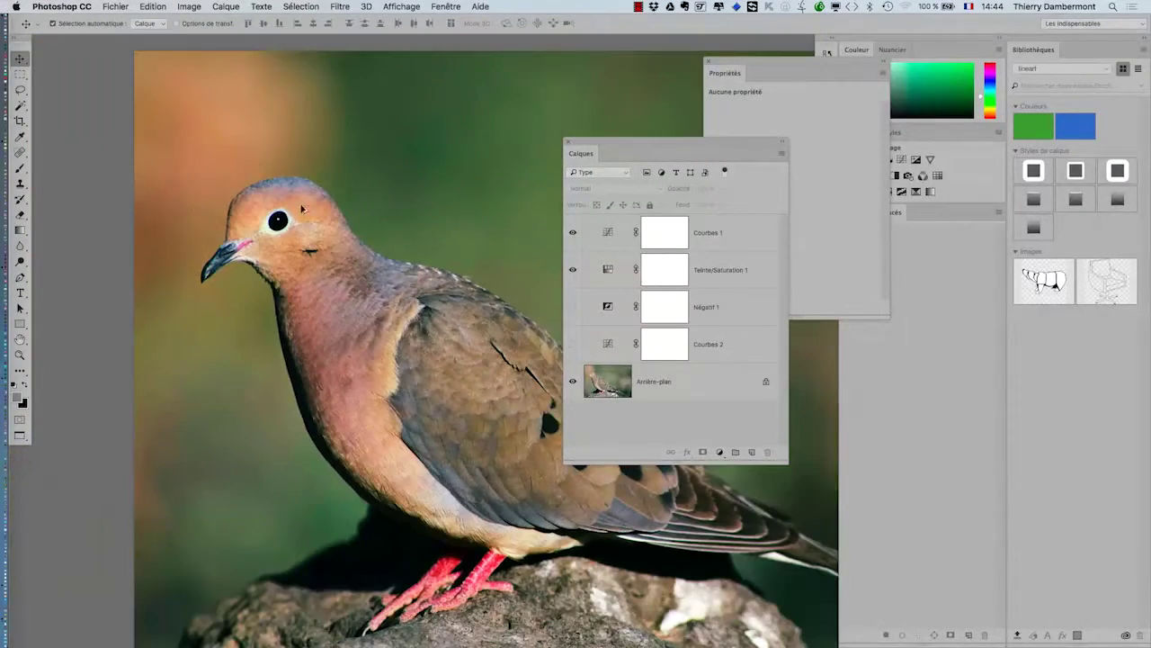
# Step: Save the PSD with the two adjustment layers hidden and update the dove link again in InDesign
pyautogui.click(110, 7)
pyautogui.click(141, 118)
pyautogui.press('super+Tab')
pyautogui.click(450, 346)
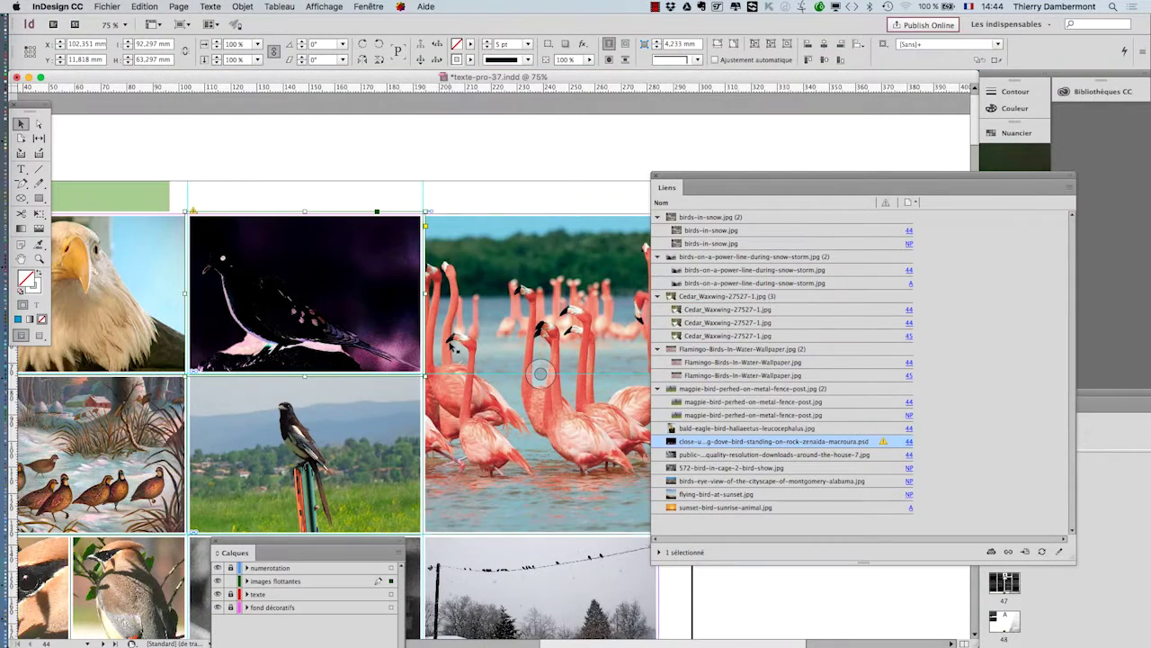
pyautogui.click(1041, 552)
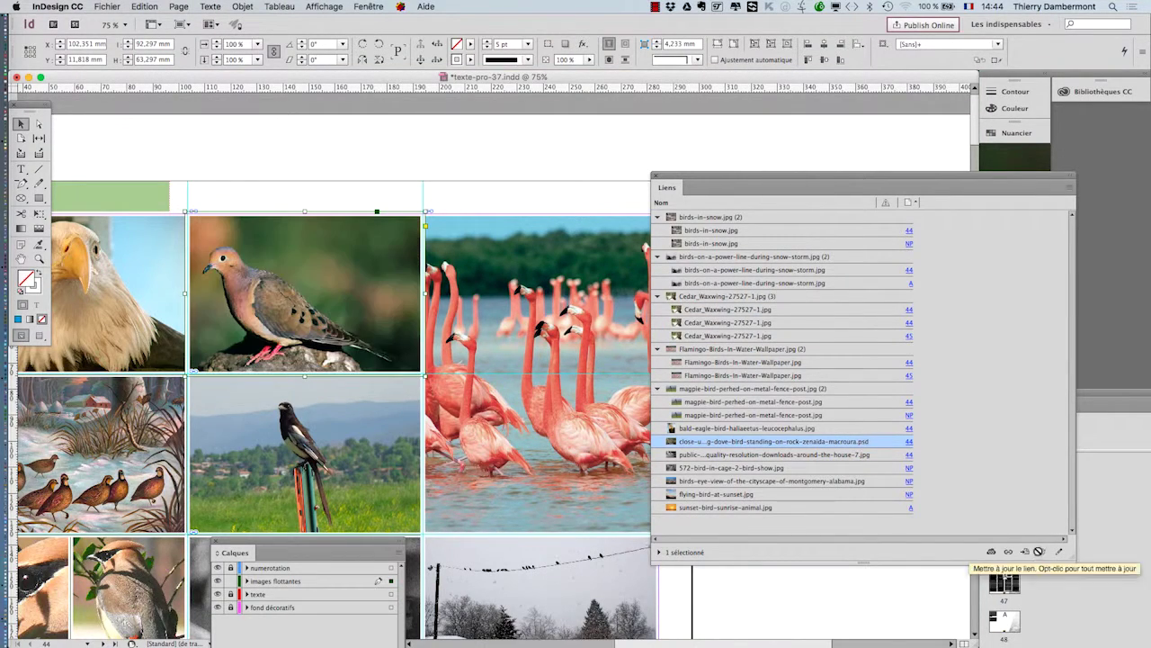
# Step: Show the dove image at 150% zoom, and narrow and move the Liens panel away from it
pyautogui.scroll(3, 286, 303)
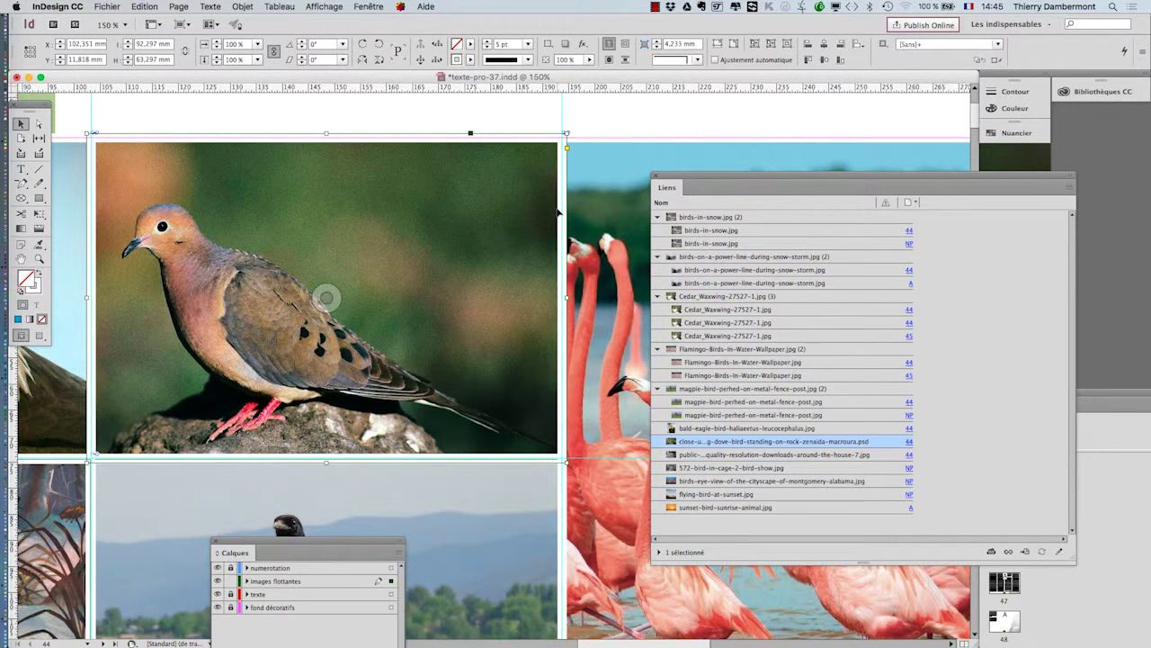
pyautogui.moveTo(1072, 558); pyautogui.dragTo(946, 585)
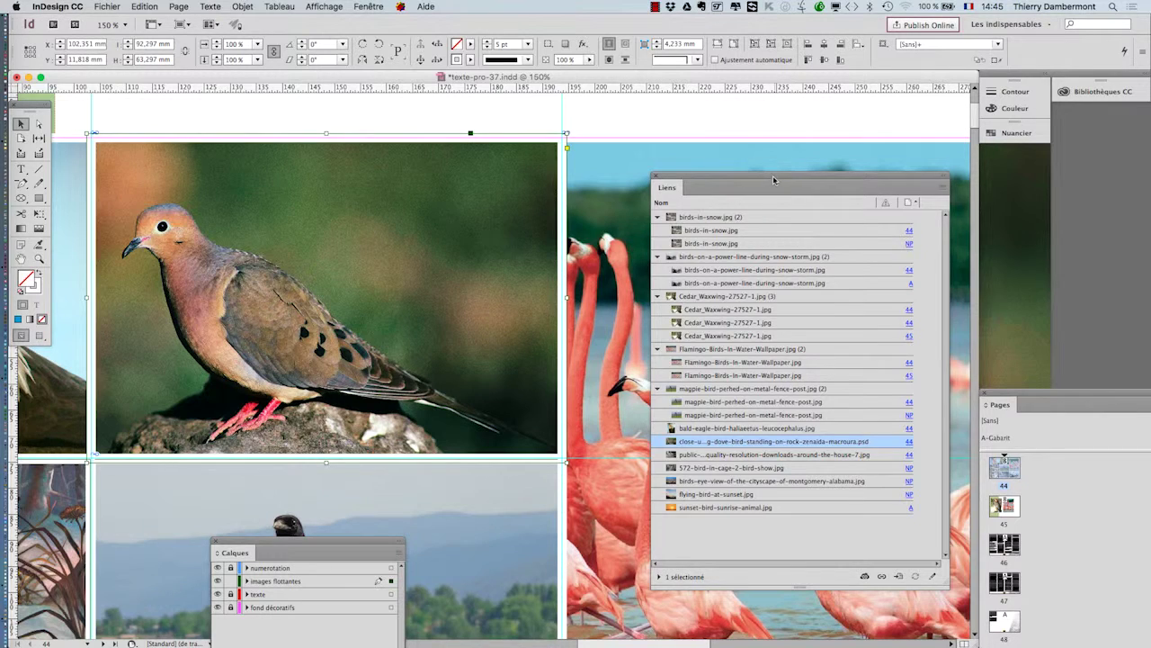
pyautogui.moveTo(771, 179); pyautogui.dragTo(942, 184)
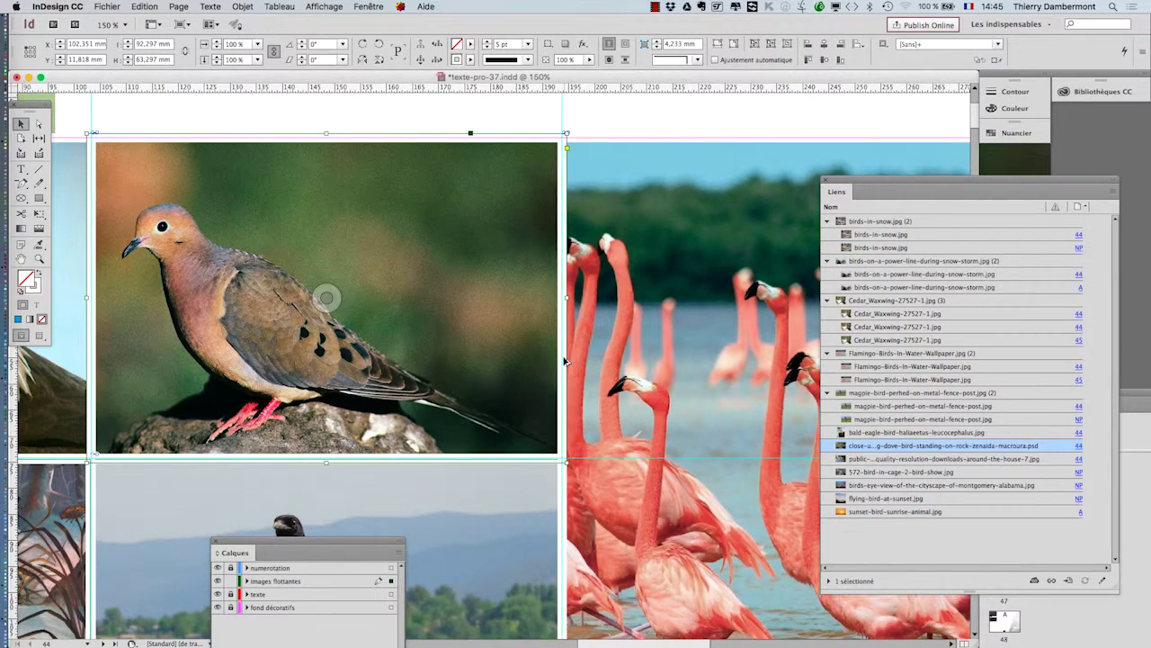
# Step: Show the whole page at 50% zoom and collapse the five groups of repeated images in the Liens panel, from birds-in-snow.jpg to magpie-bird-perhed-on-metal-fence-post.jpg
pyautogui.scroll(-2, 564, 361)
pyautogui.scroll(-2, 565, 360)
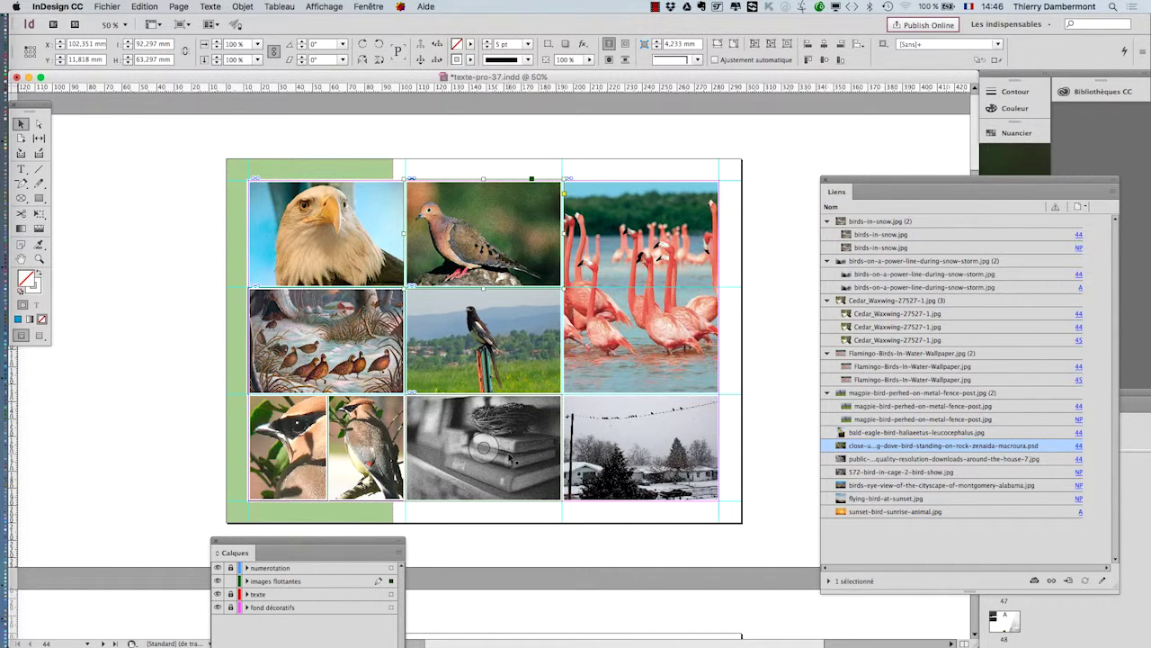
pyautogui.click(827, 222)
pyautogui.click(827, 233)
pyautogui.click(828, 247)
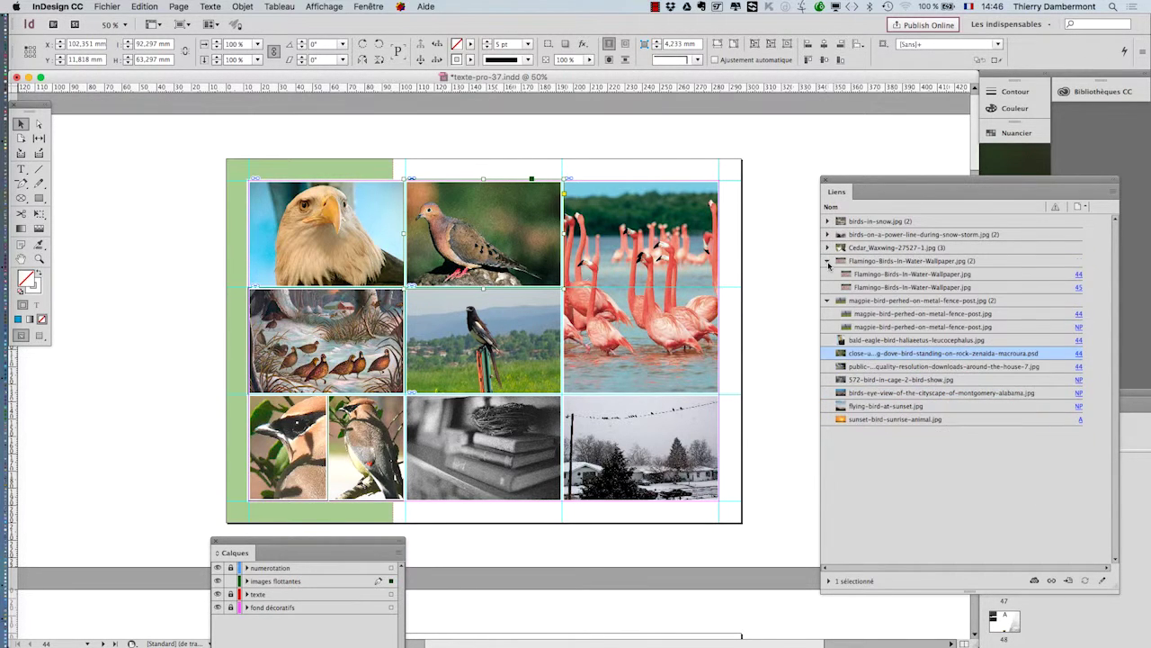
pyautogui.click(827, 261)
pyautogui.click(828, 274)
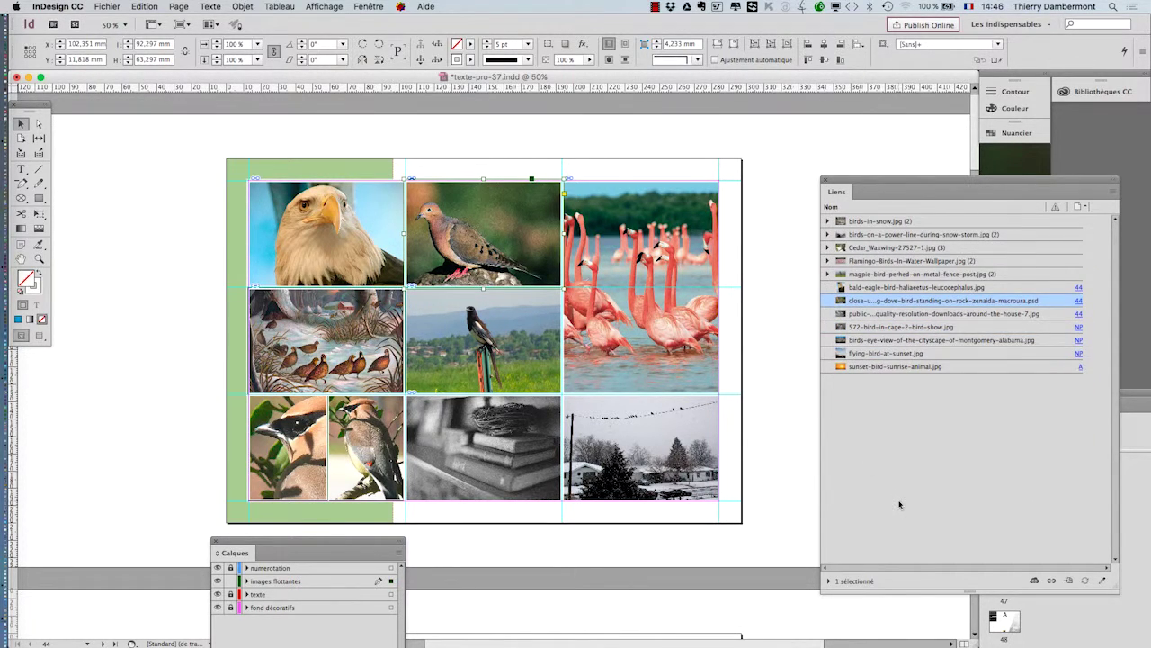